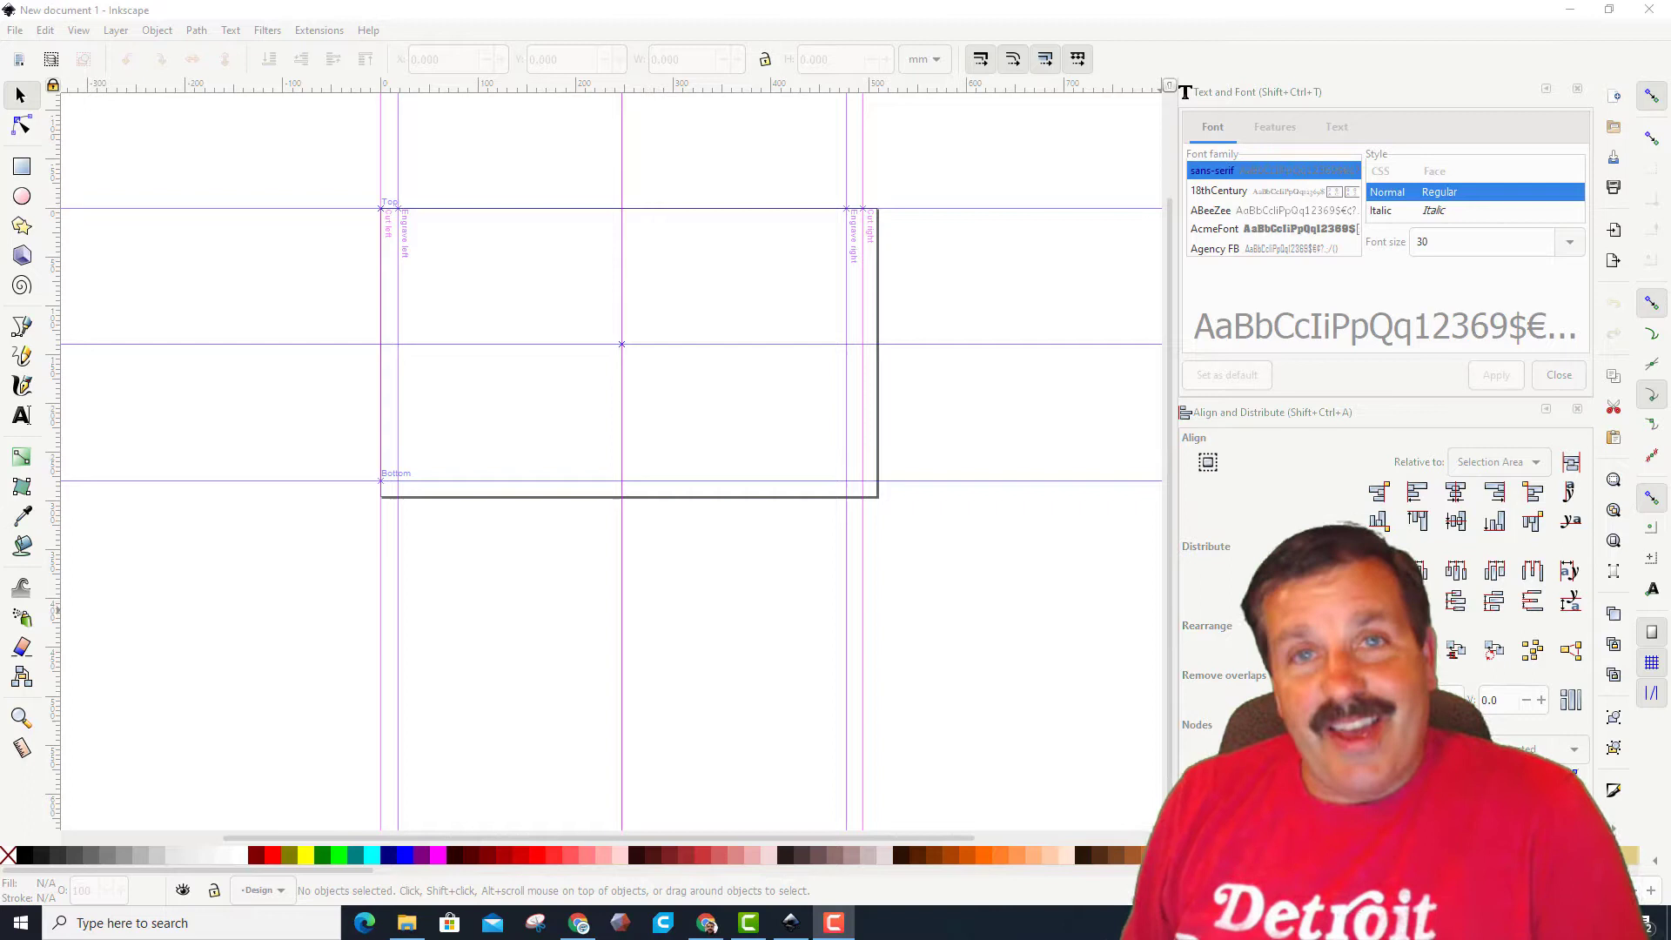
Type the text 'Mt. Pisgah' near the page's top-left
{"action": "scroll", "coordinate": [780, 302], "scroll_direction": "up", "scroll_amount": 1}
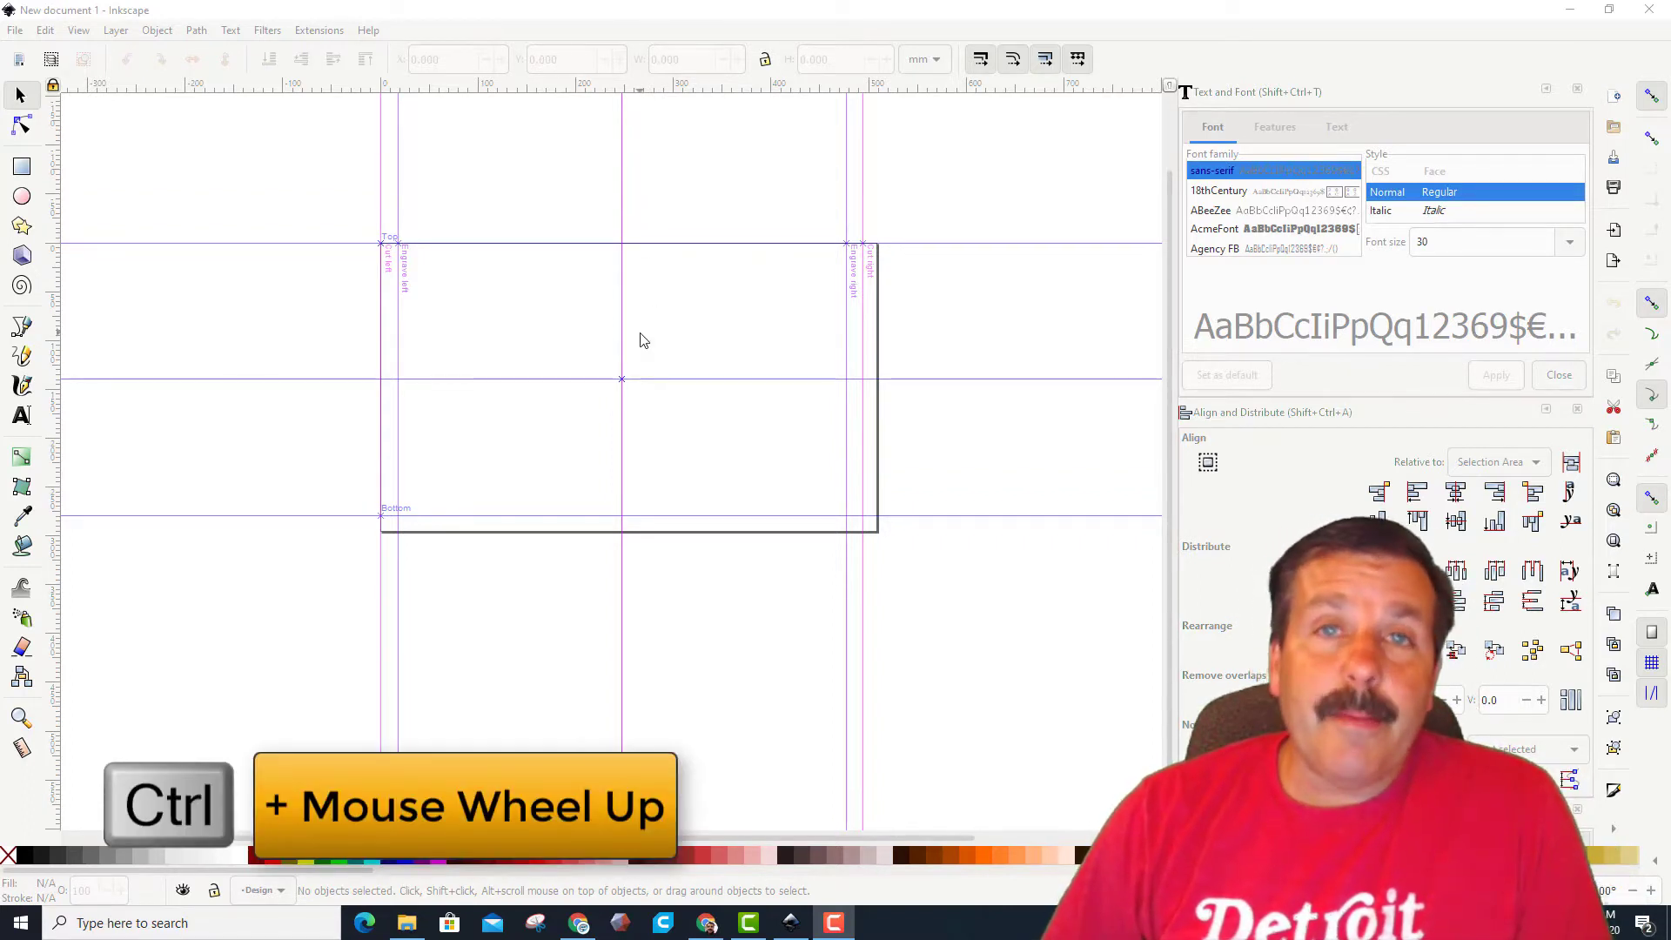
{"action": "scroll", "coordinate": [621, 348], "scroll_direction": "up", "scroll_amount": 4}
{"action": "scroll", "coordinate": [621, 348], "scroll_direction": "down", "scroll_amount": 2}
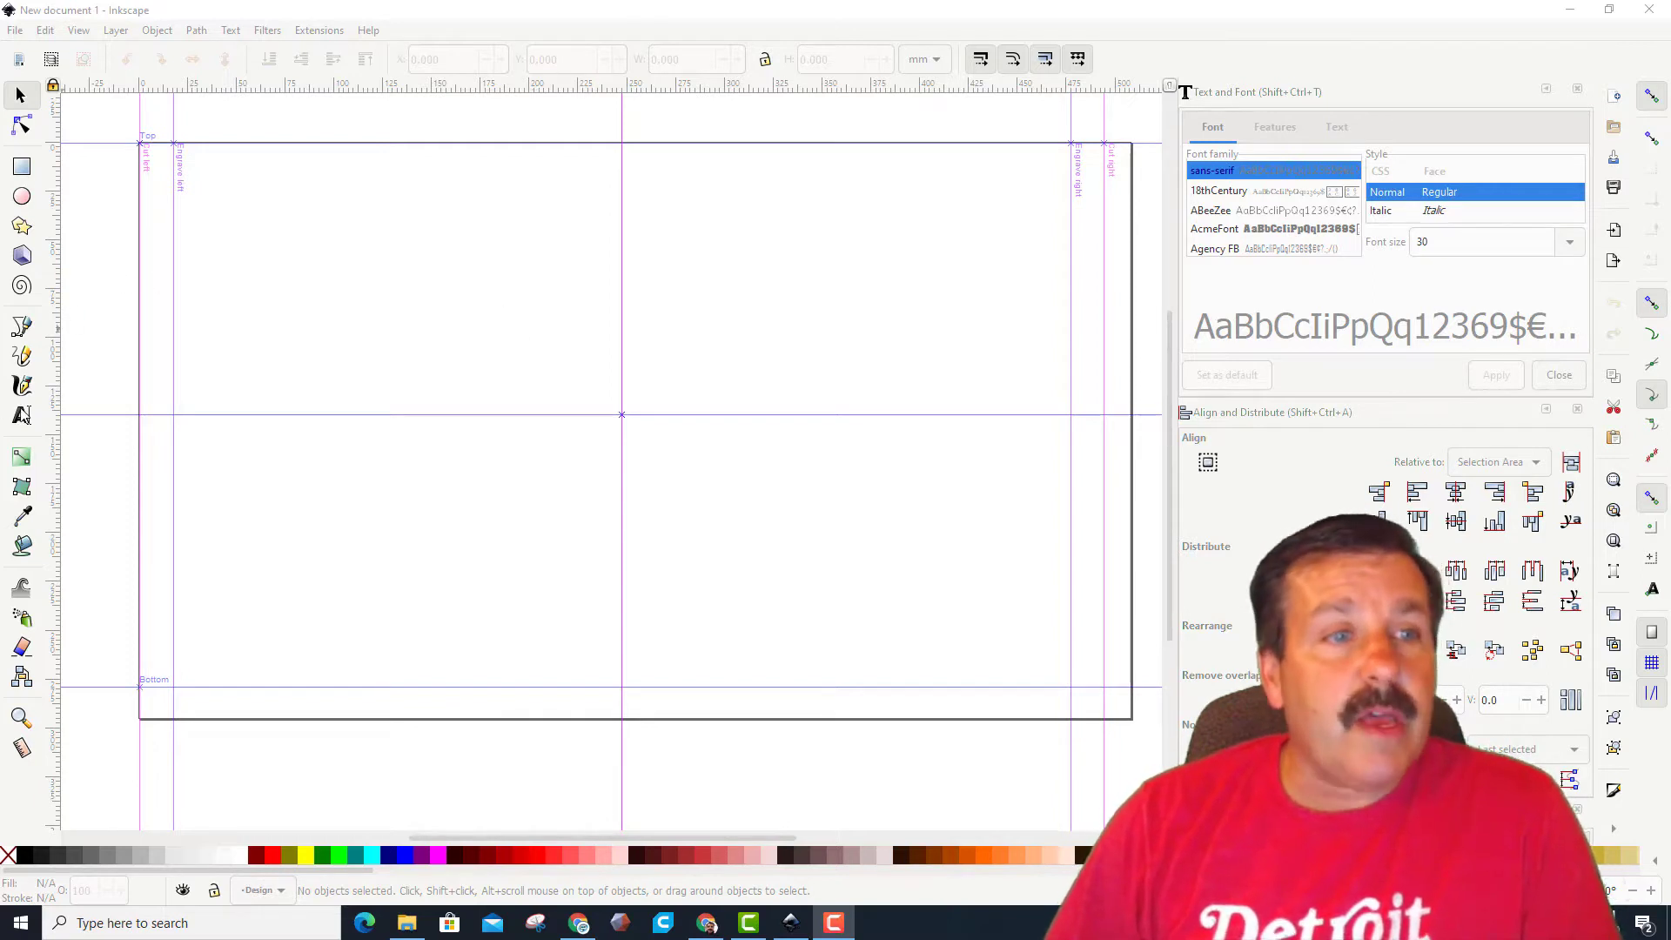
{"action": "left_click", "coordinate": [22, 415]}
{"action": "left_click", "coordinate": [221, 253]}
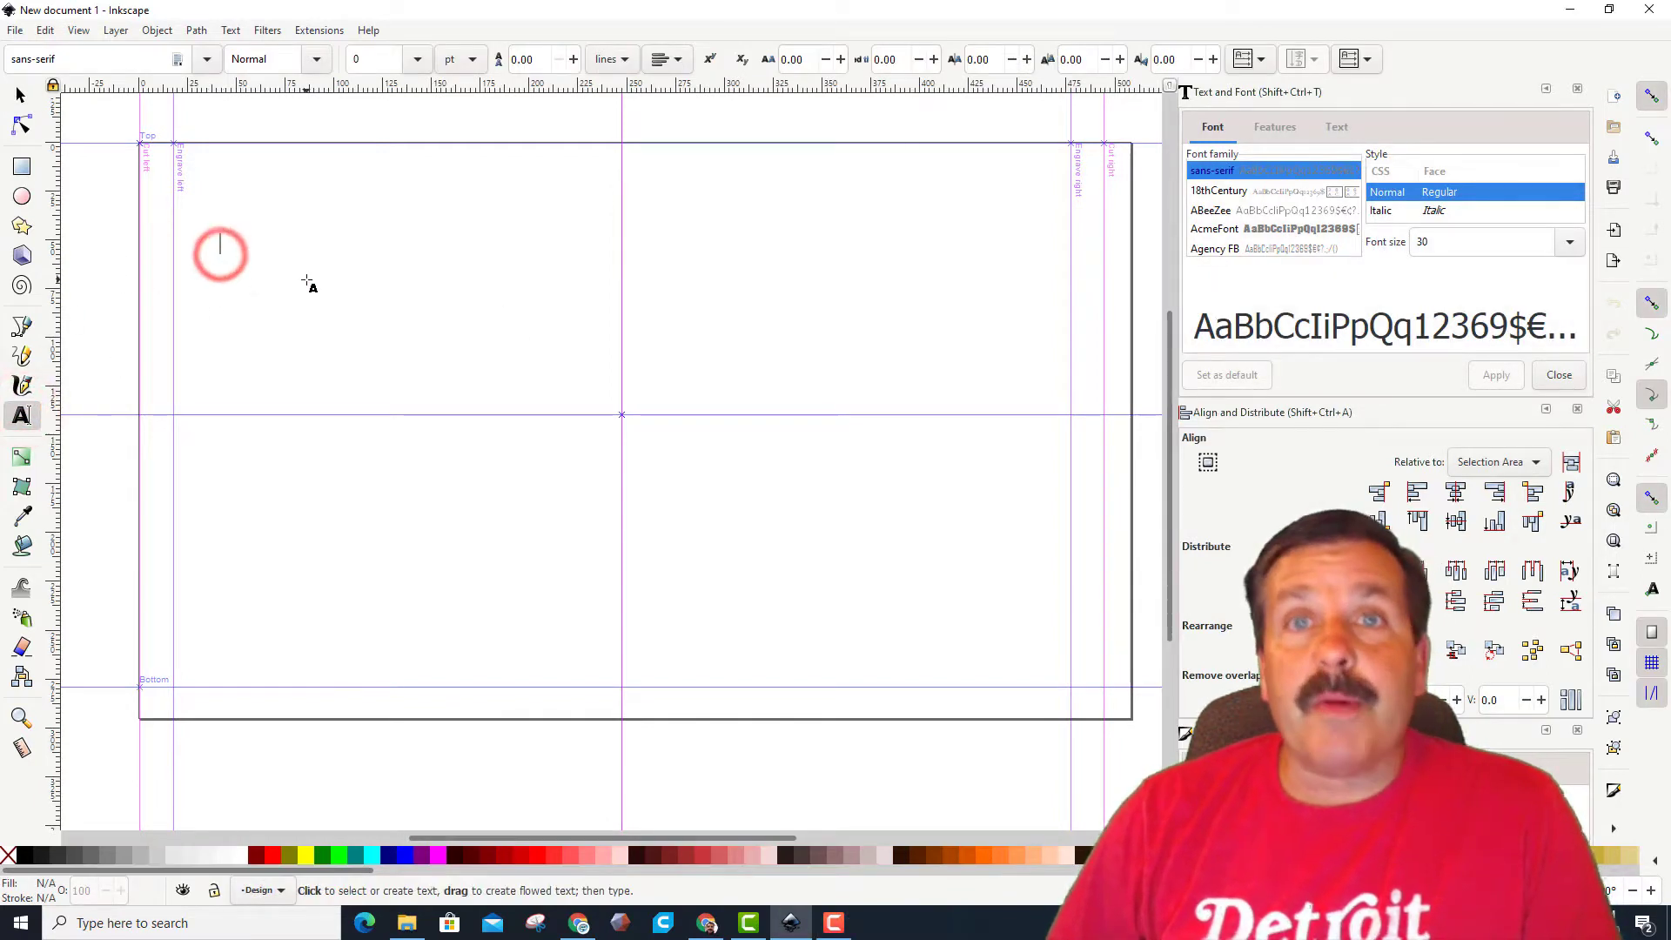
{"action": "type", "text": "Mt"}
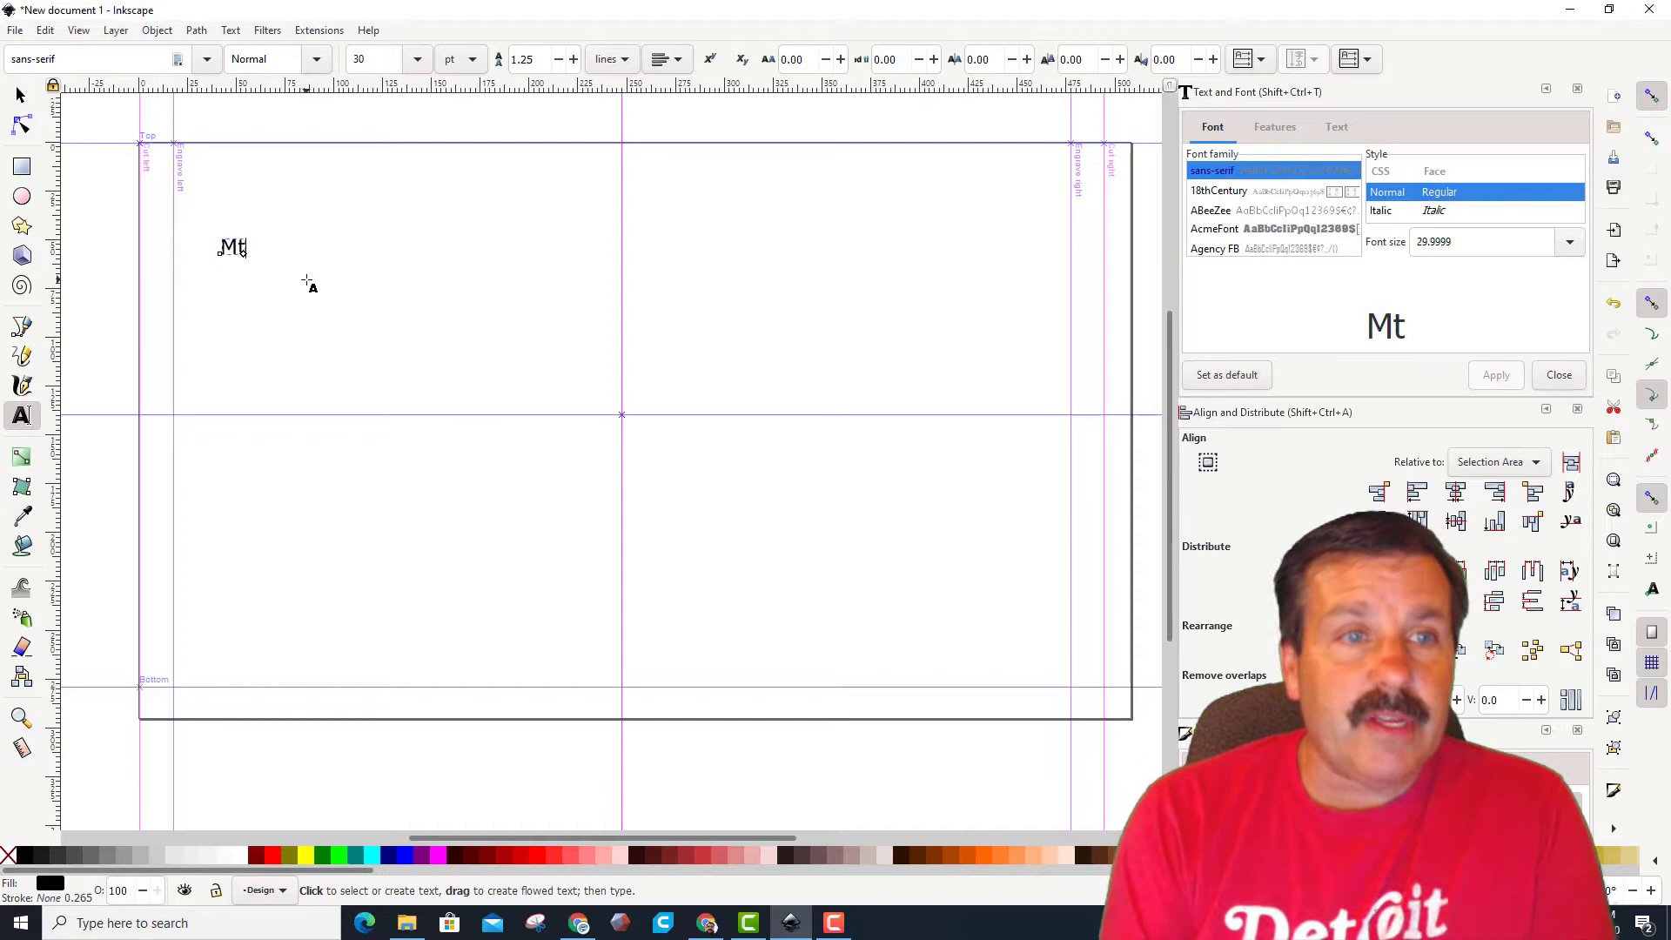
{"action": "type", "text": ". Pisgta"}
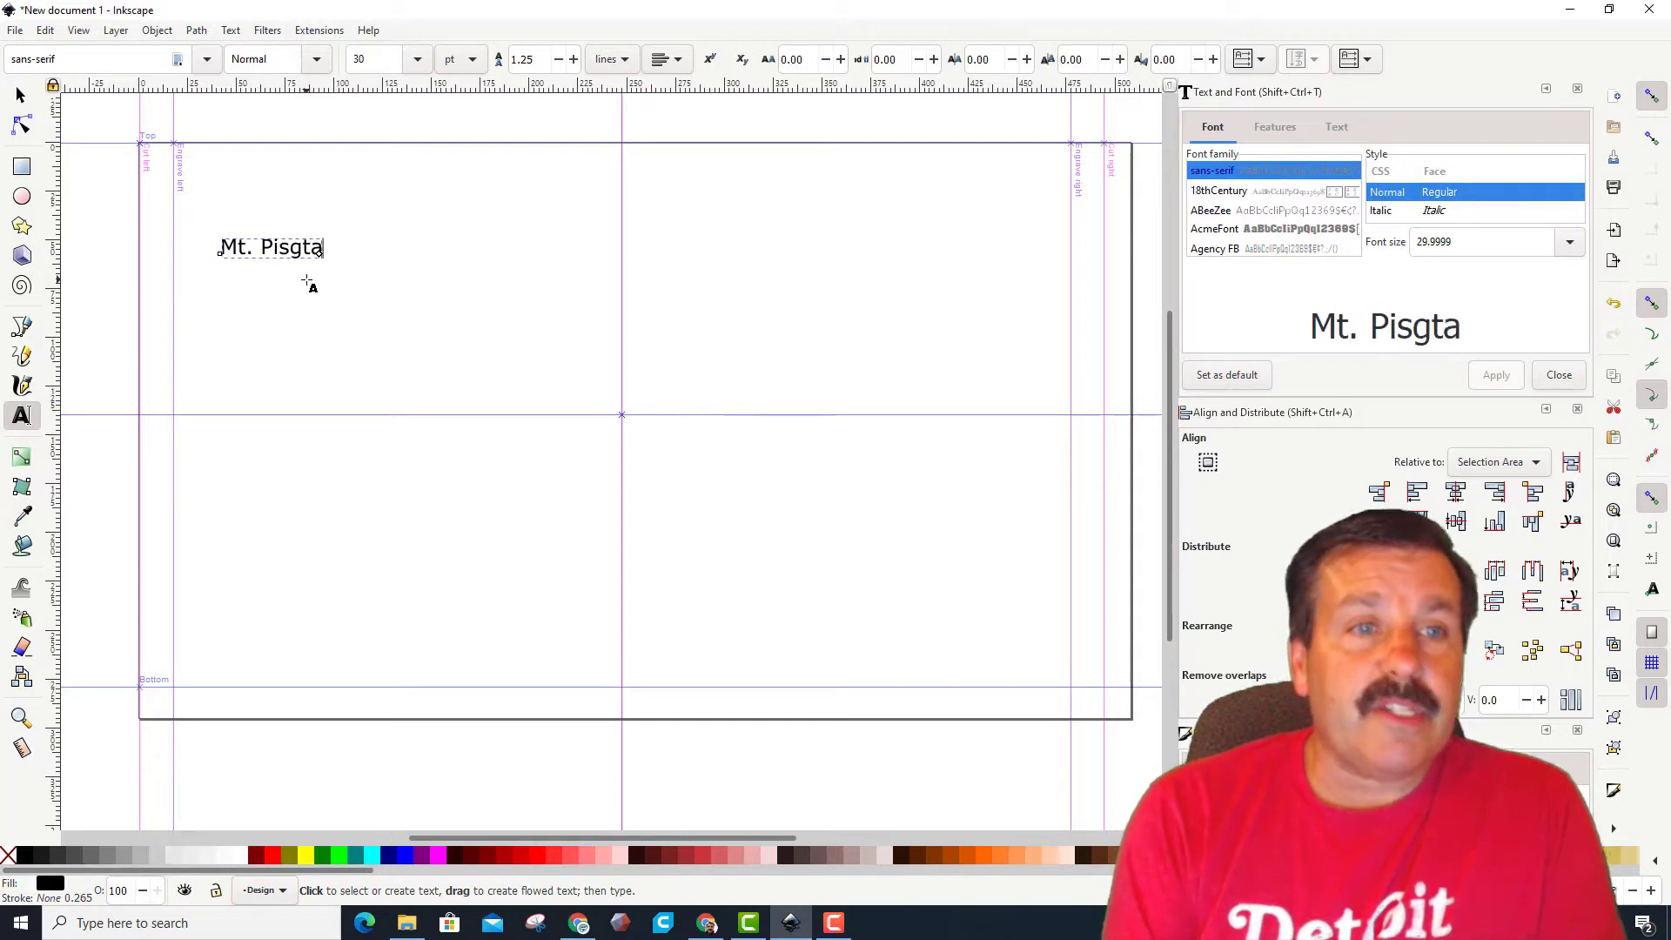
{"action": "key", "text": "BackSpace"}
{"action": "key", "text": "BackSpace"}
{"action": "type", "text": "ah"}
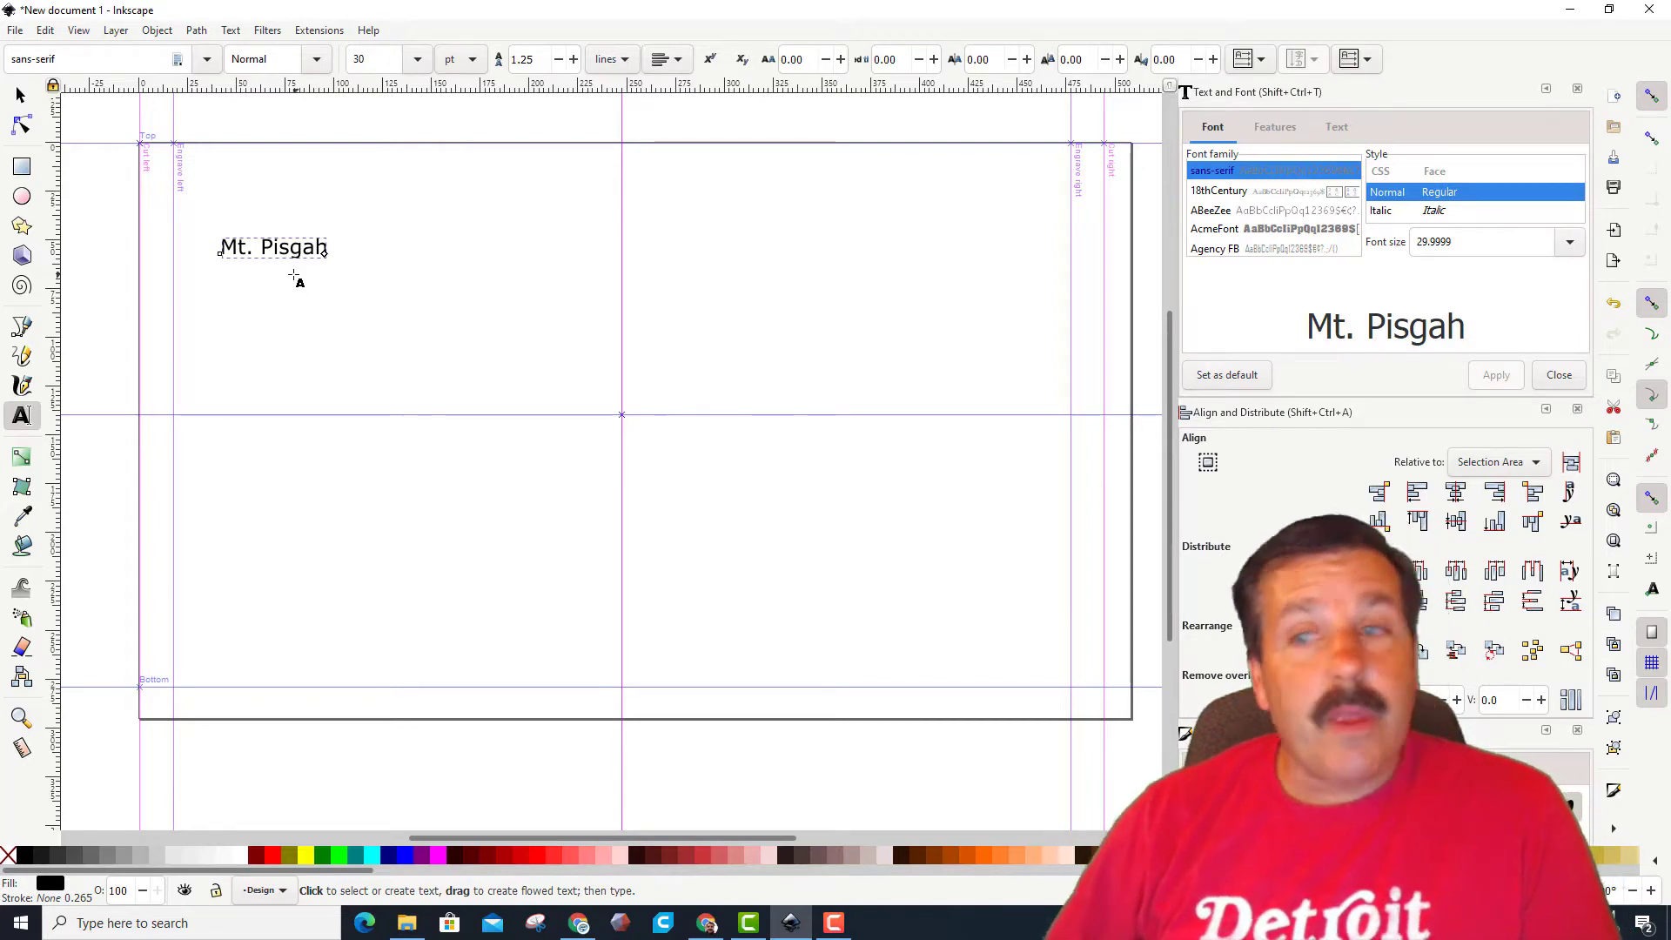
Apply the Almonte Snow font to the text
{"action": "left_click", "coordinate": [1213, 210]}
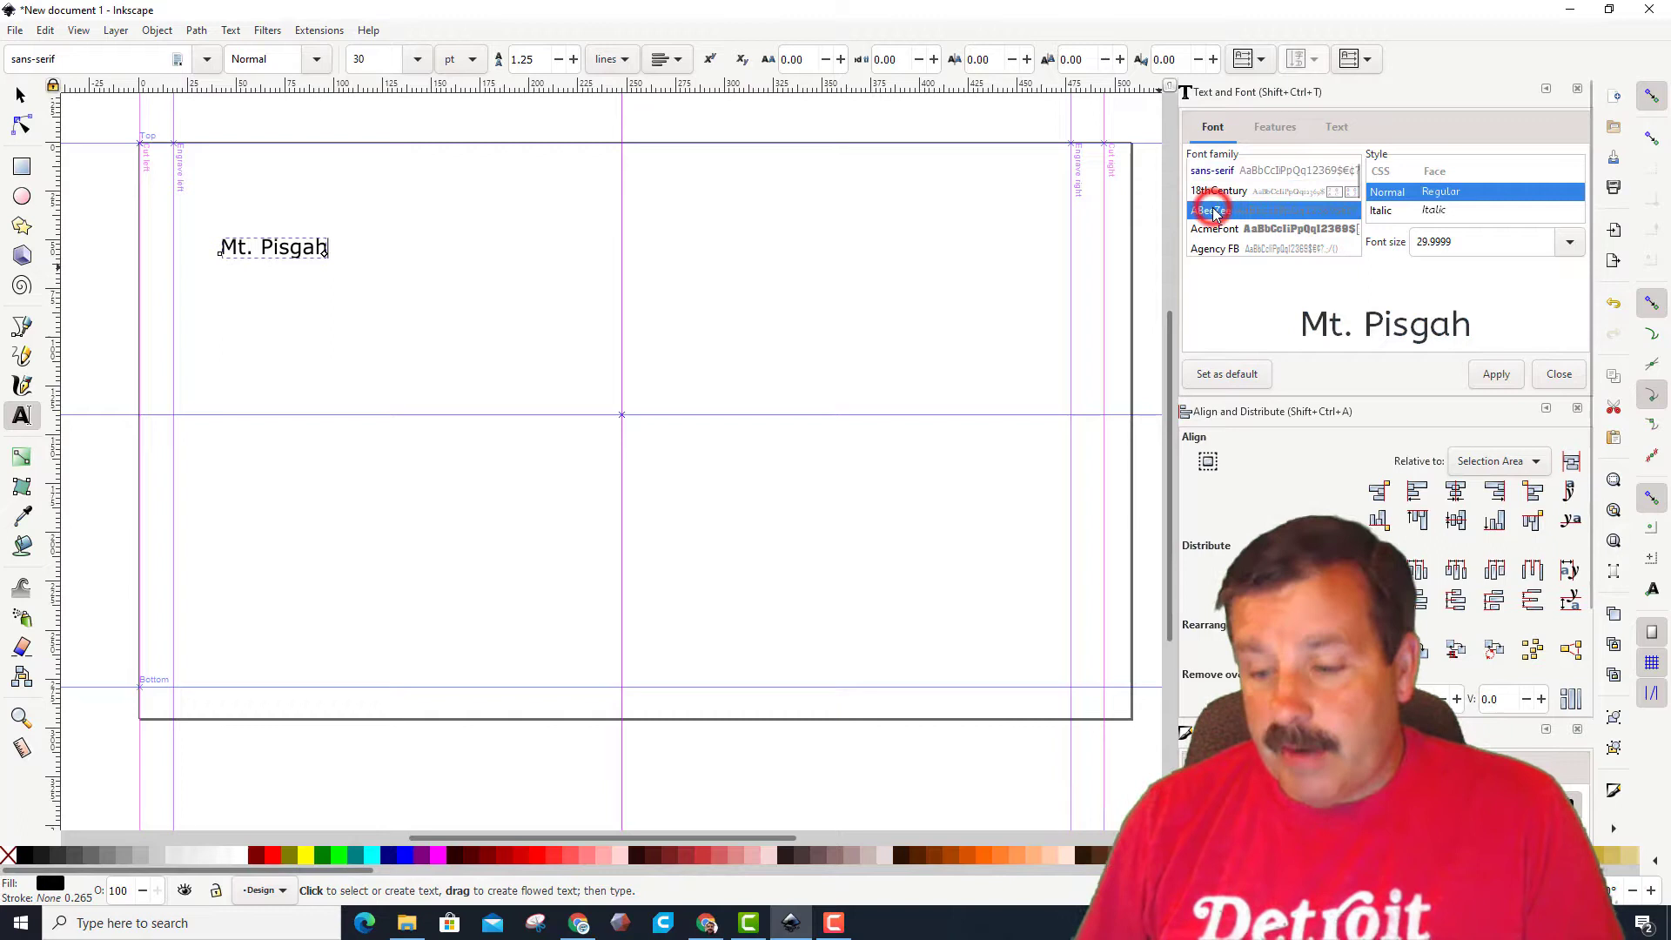
{"action": "key", "text": "Down"}
{"action": "key", "text": "Down"}
{"action": "key", "text": "Down"}
{"action": "key", "text": "Down"}
{"action": "key", "text": "Down"}
{"action": "key", "text": "Down"}
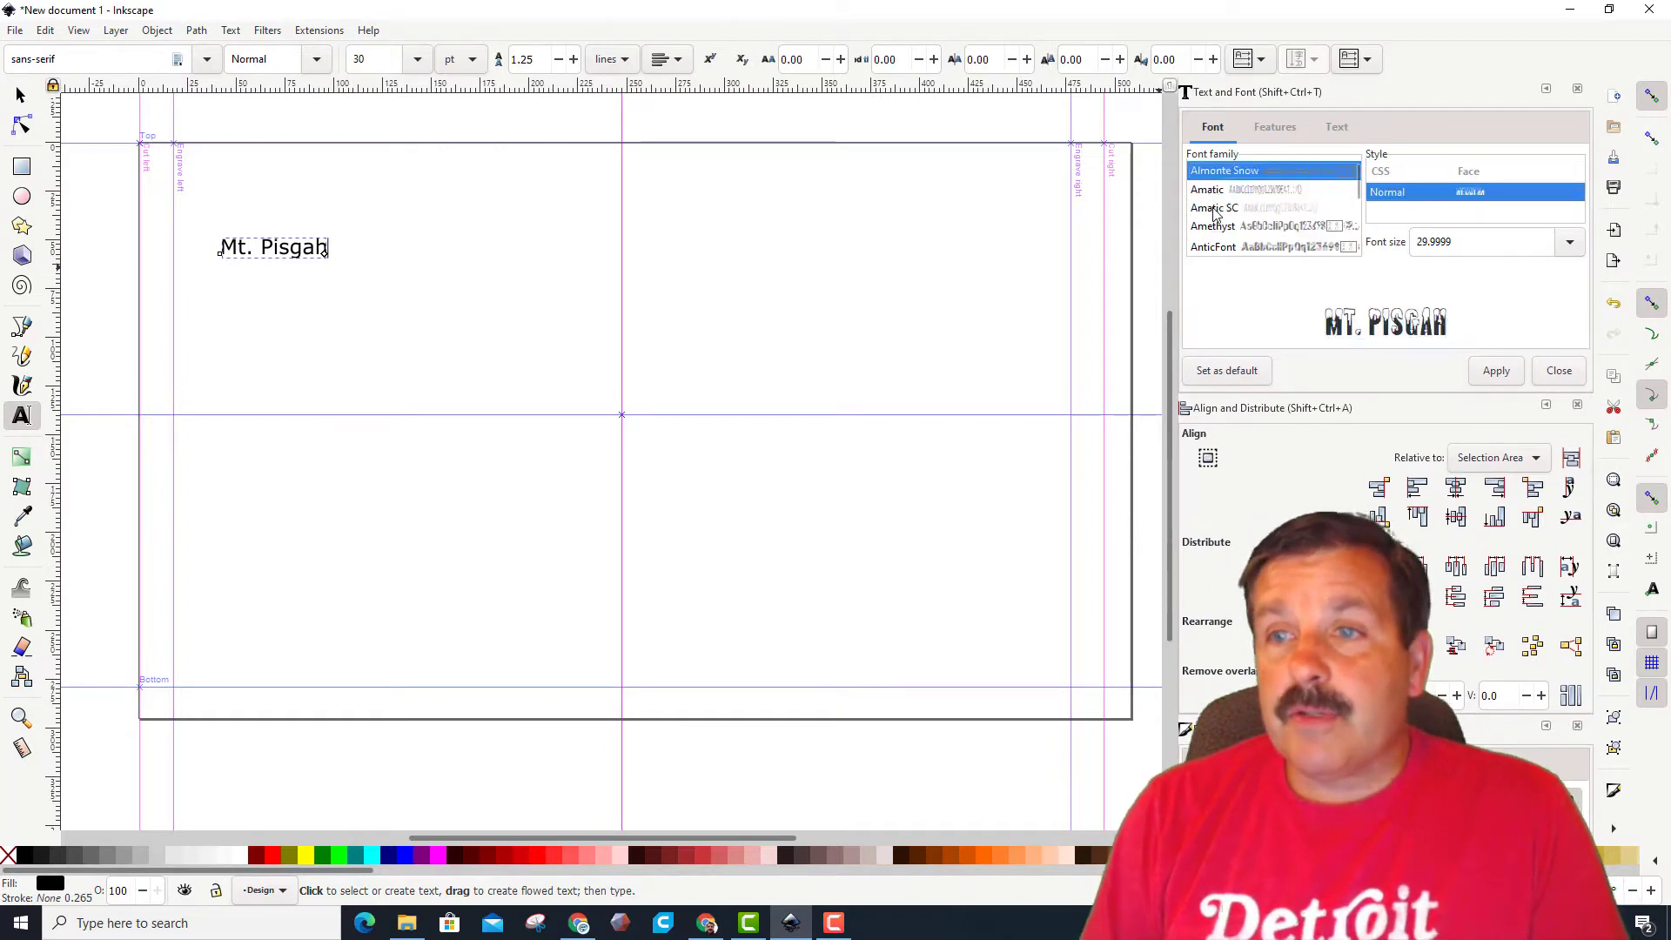
{"action": "key", "text": "Up"}
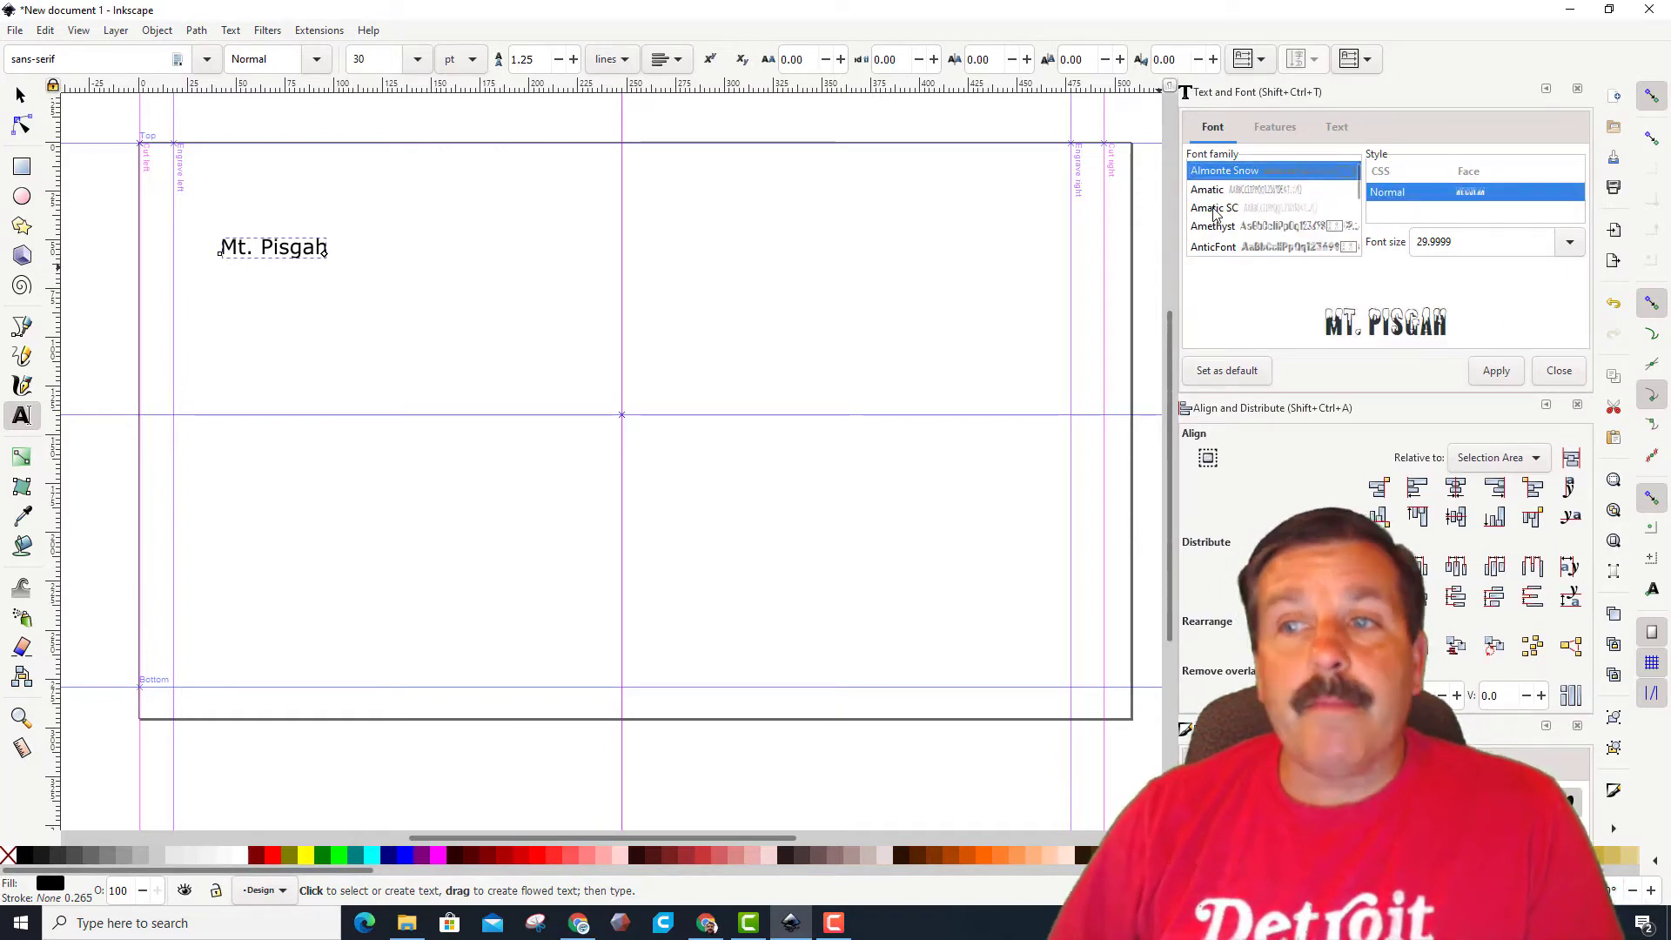
{"action": "left_click", "coordinate": [1503, 374]}
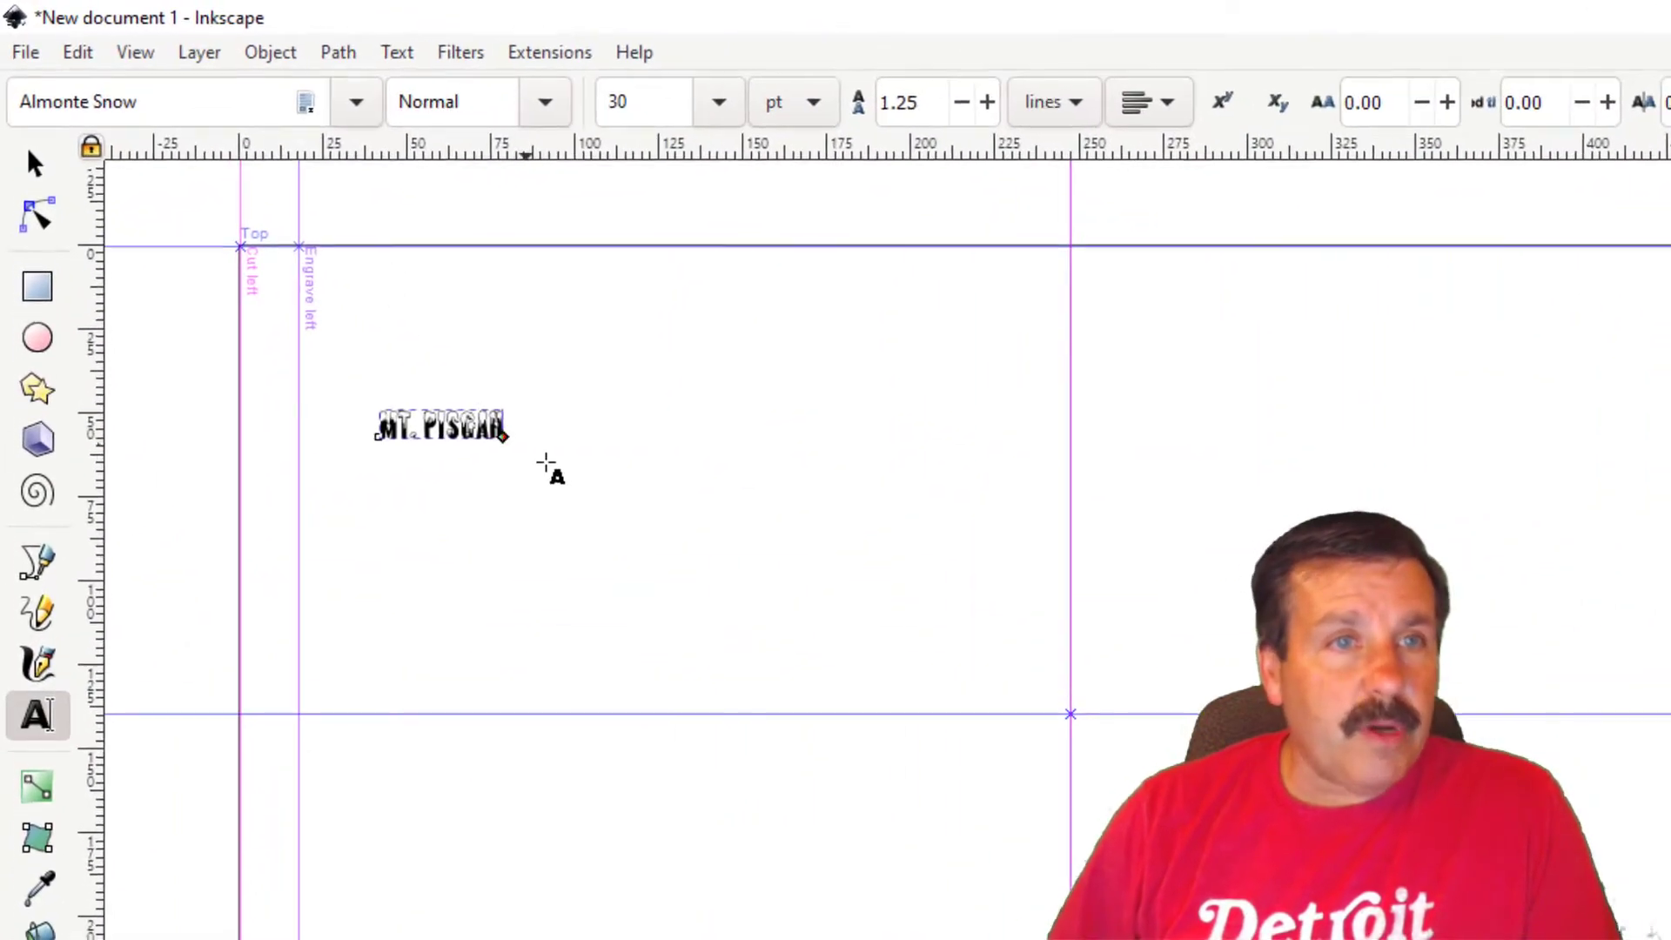
Scale the Mt. Pisgah text up to about 70.4 × 16.3 mm and zoom in
{"action": "left_click", "coordinate": [35, 164]}
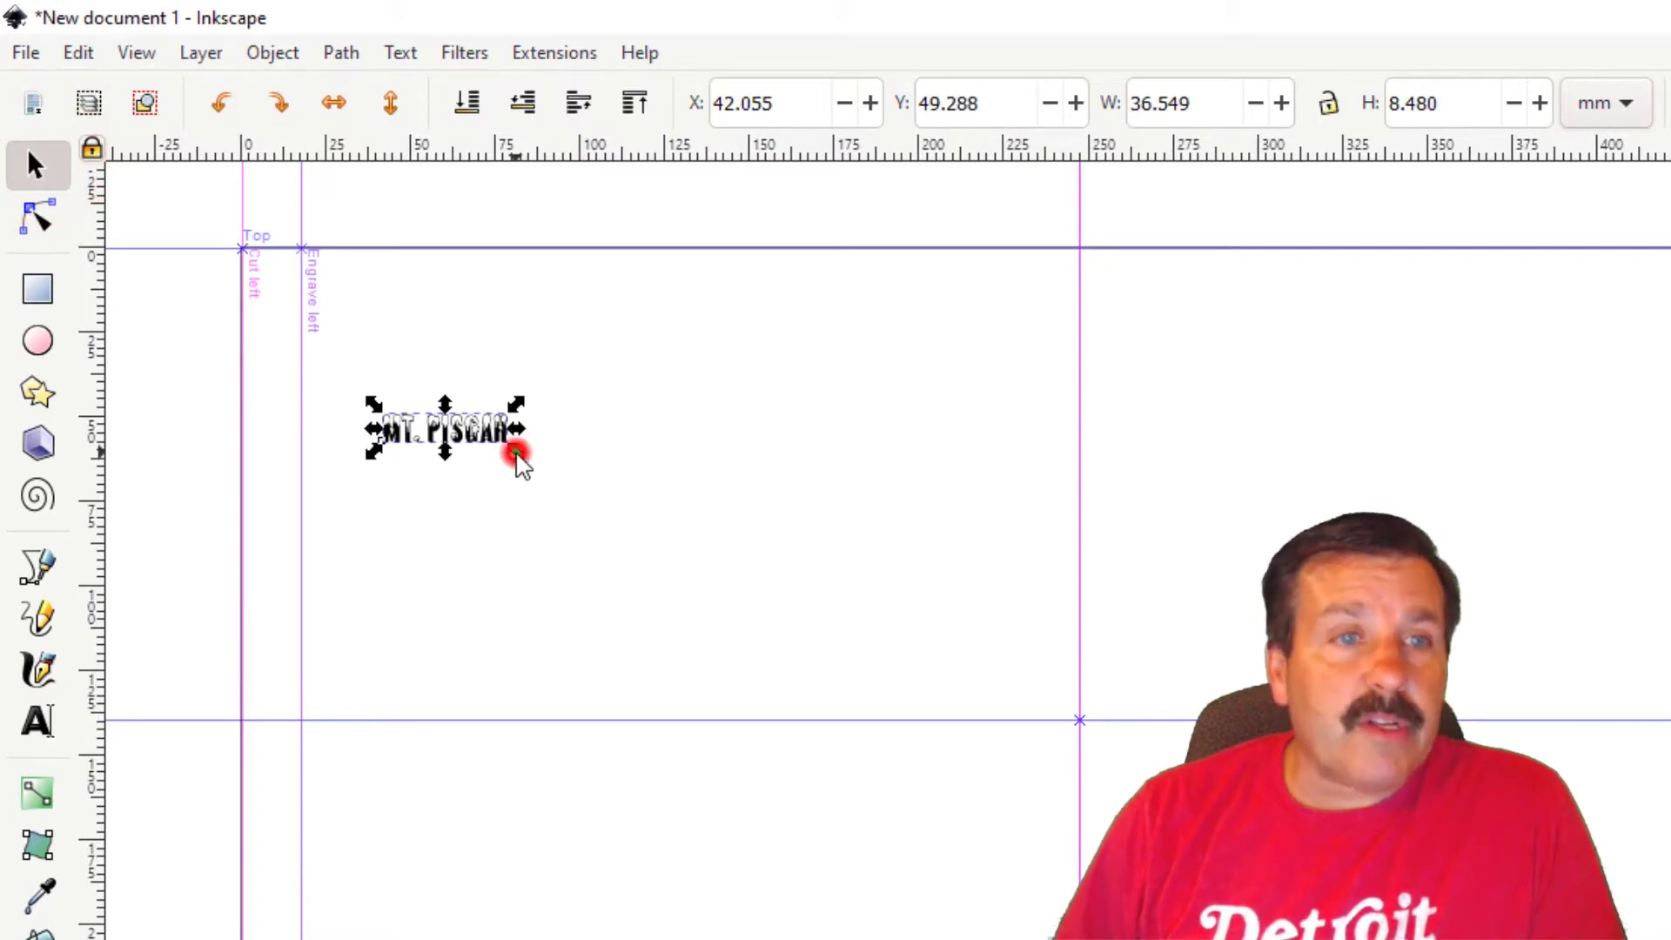
{"action": "left_click_drag", "start_coordinate": [516, 456], "coordinate": [629, 516]}
{"action": "scroll", "coordinate": [24, 153], "scroll_direction": "up", "scroll_amount": 1}
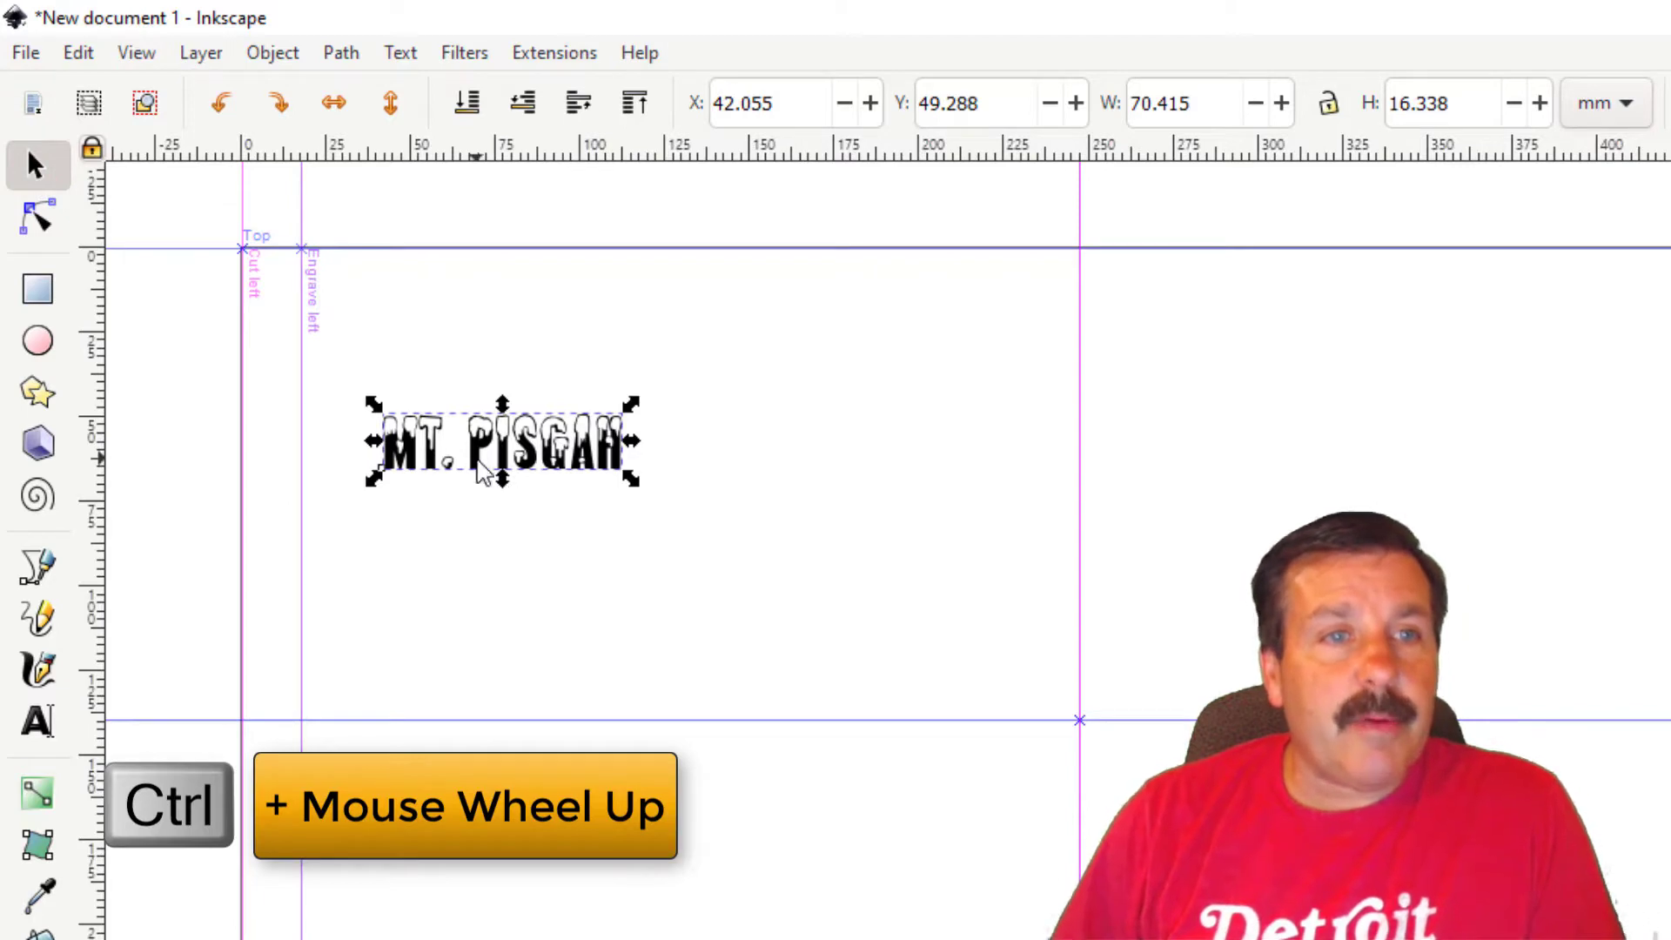
{"action": "scroll", "coordinate": [483, 470], "scroll_direction": "up", "scroll_amount": 3}
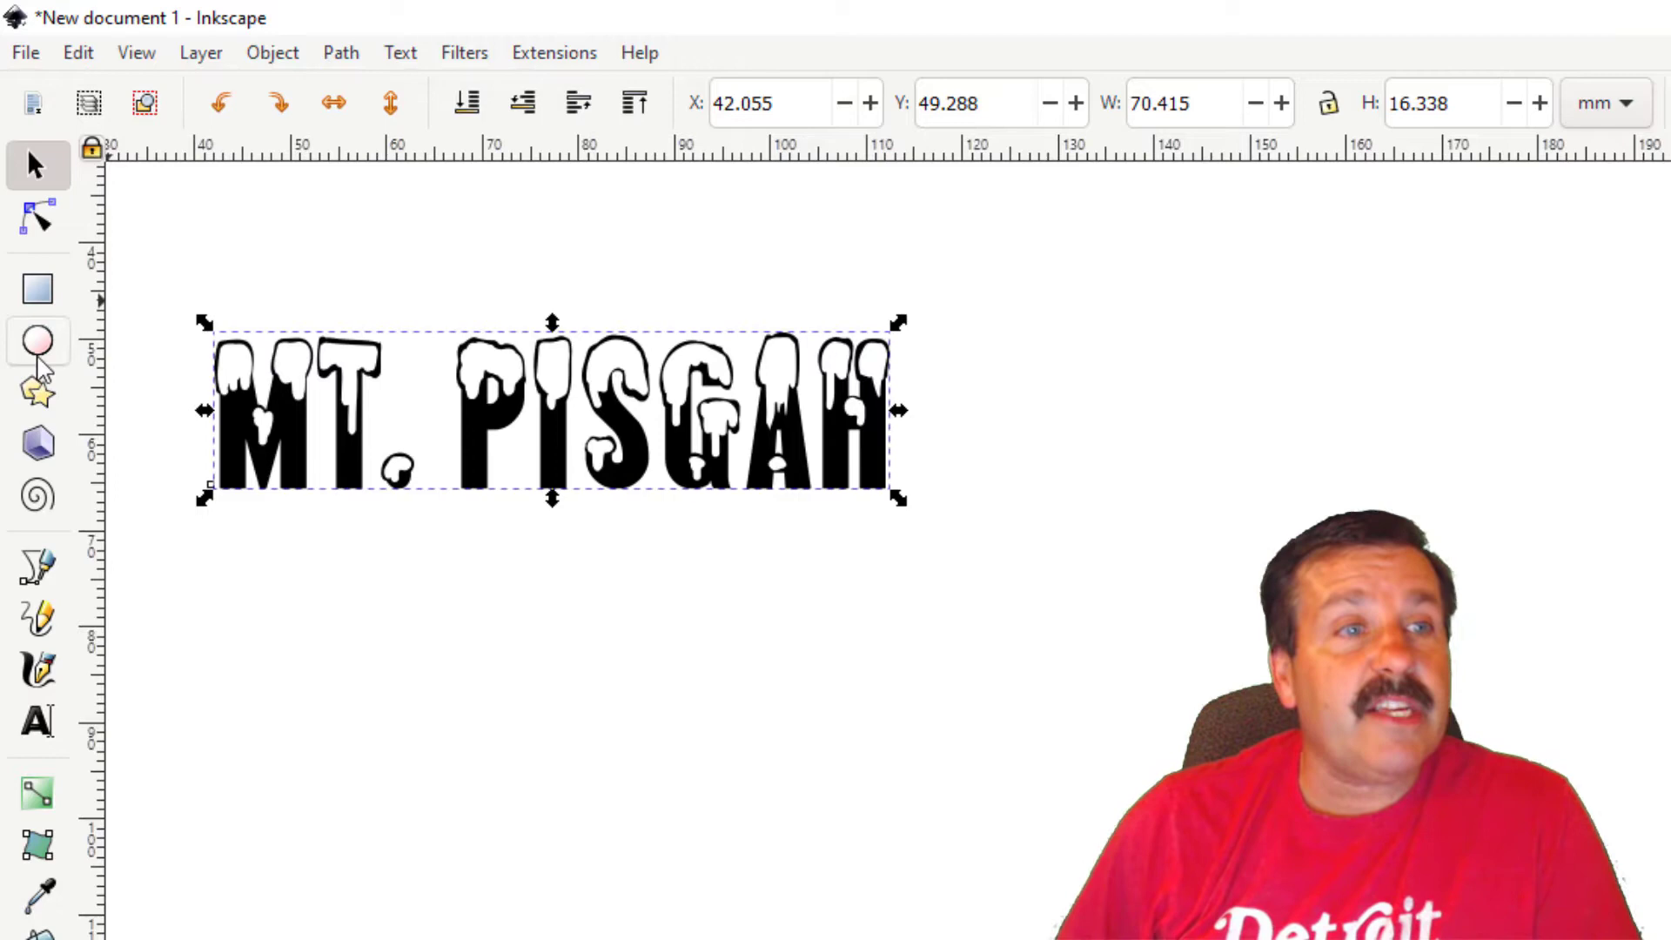
Draw a 5.764 mm circle and place it just left of the 'MT.' text
{"action": "left_click", "coordinate": [37, 348]}
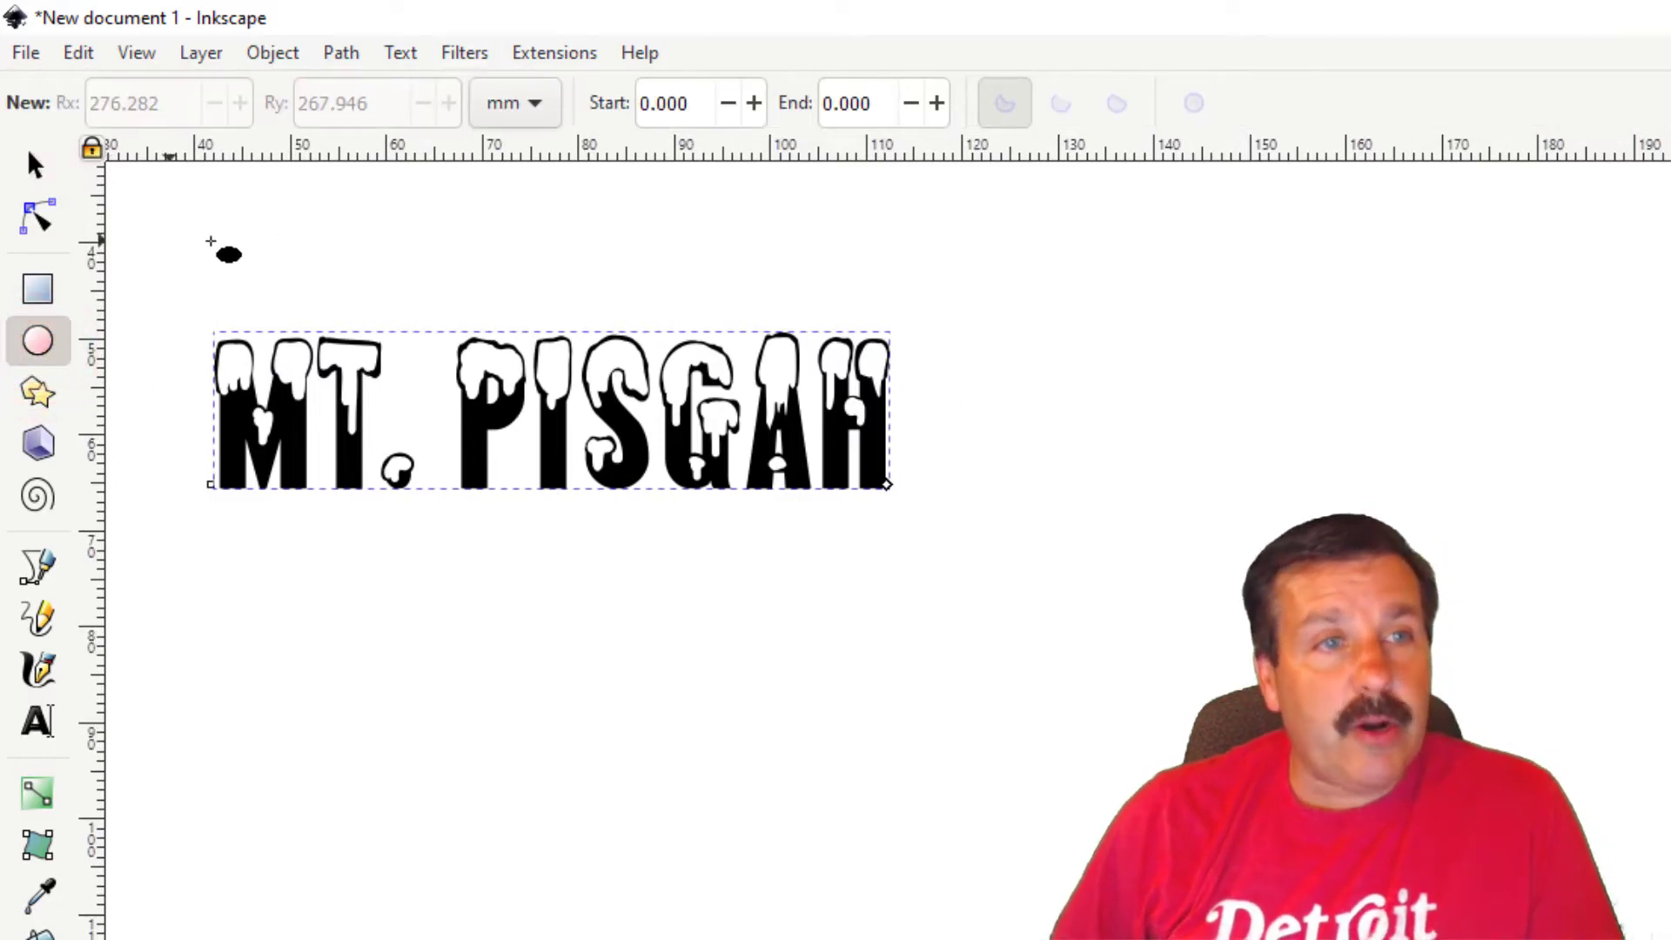
{"action": "left_click_drag", "start_coordinate": [194, 199], "coordinate": [258, 252]}
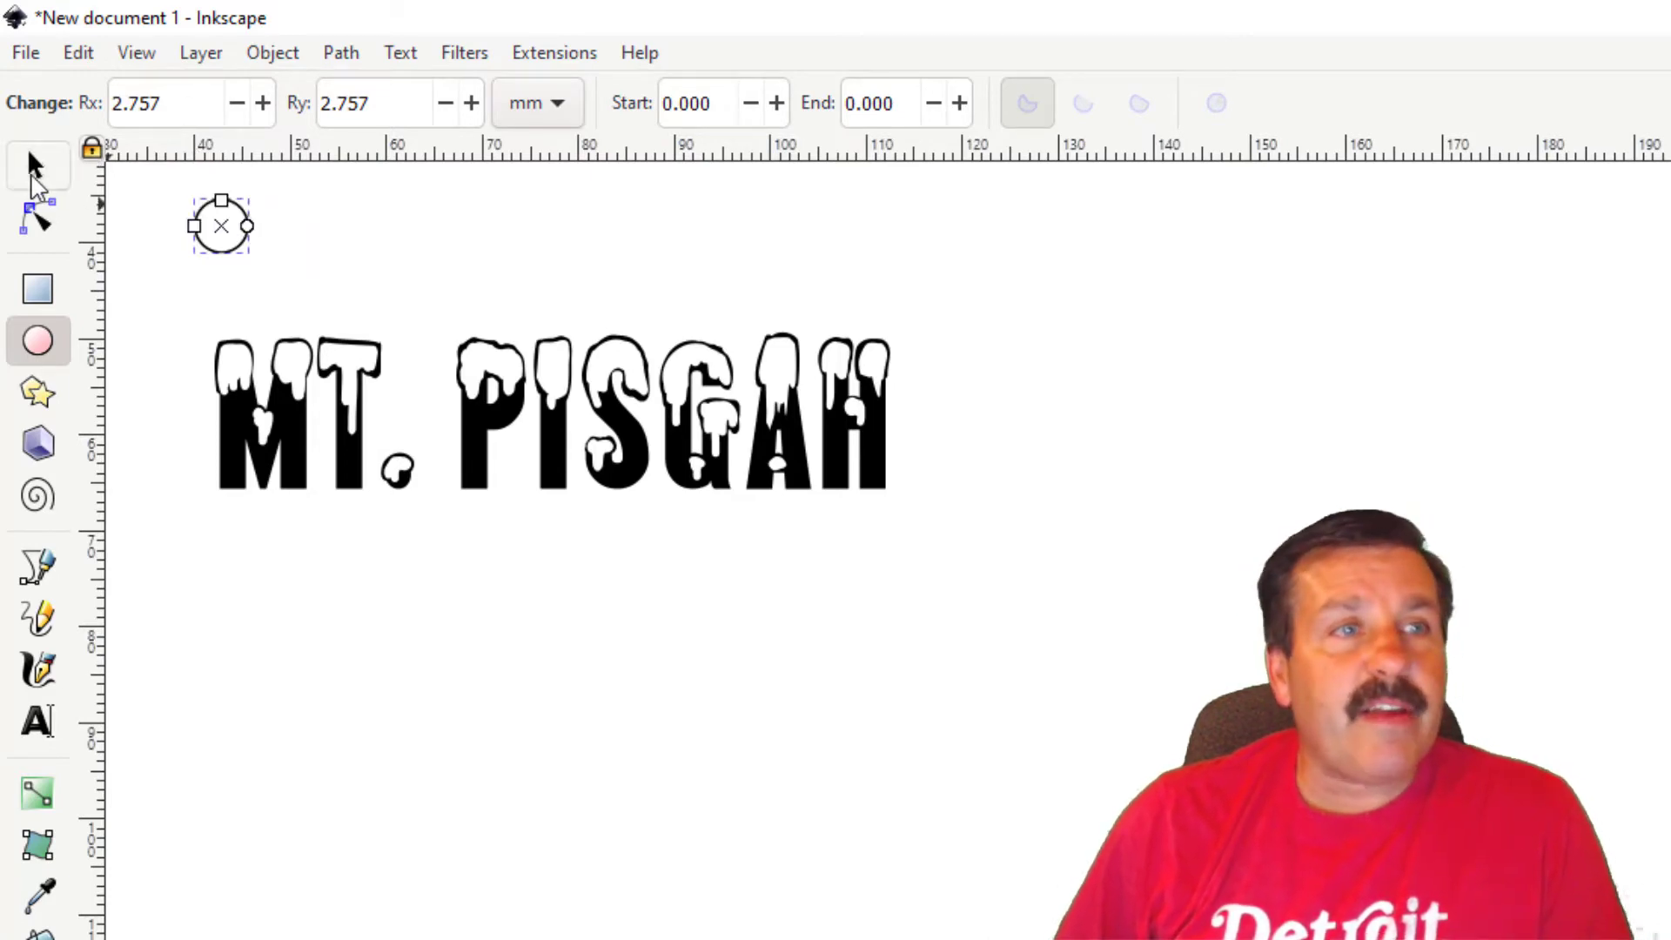
{"action": "left_click", "coordinate": [34, 165]}
{"action": "left_click", "coordinate": [215, 230]}
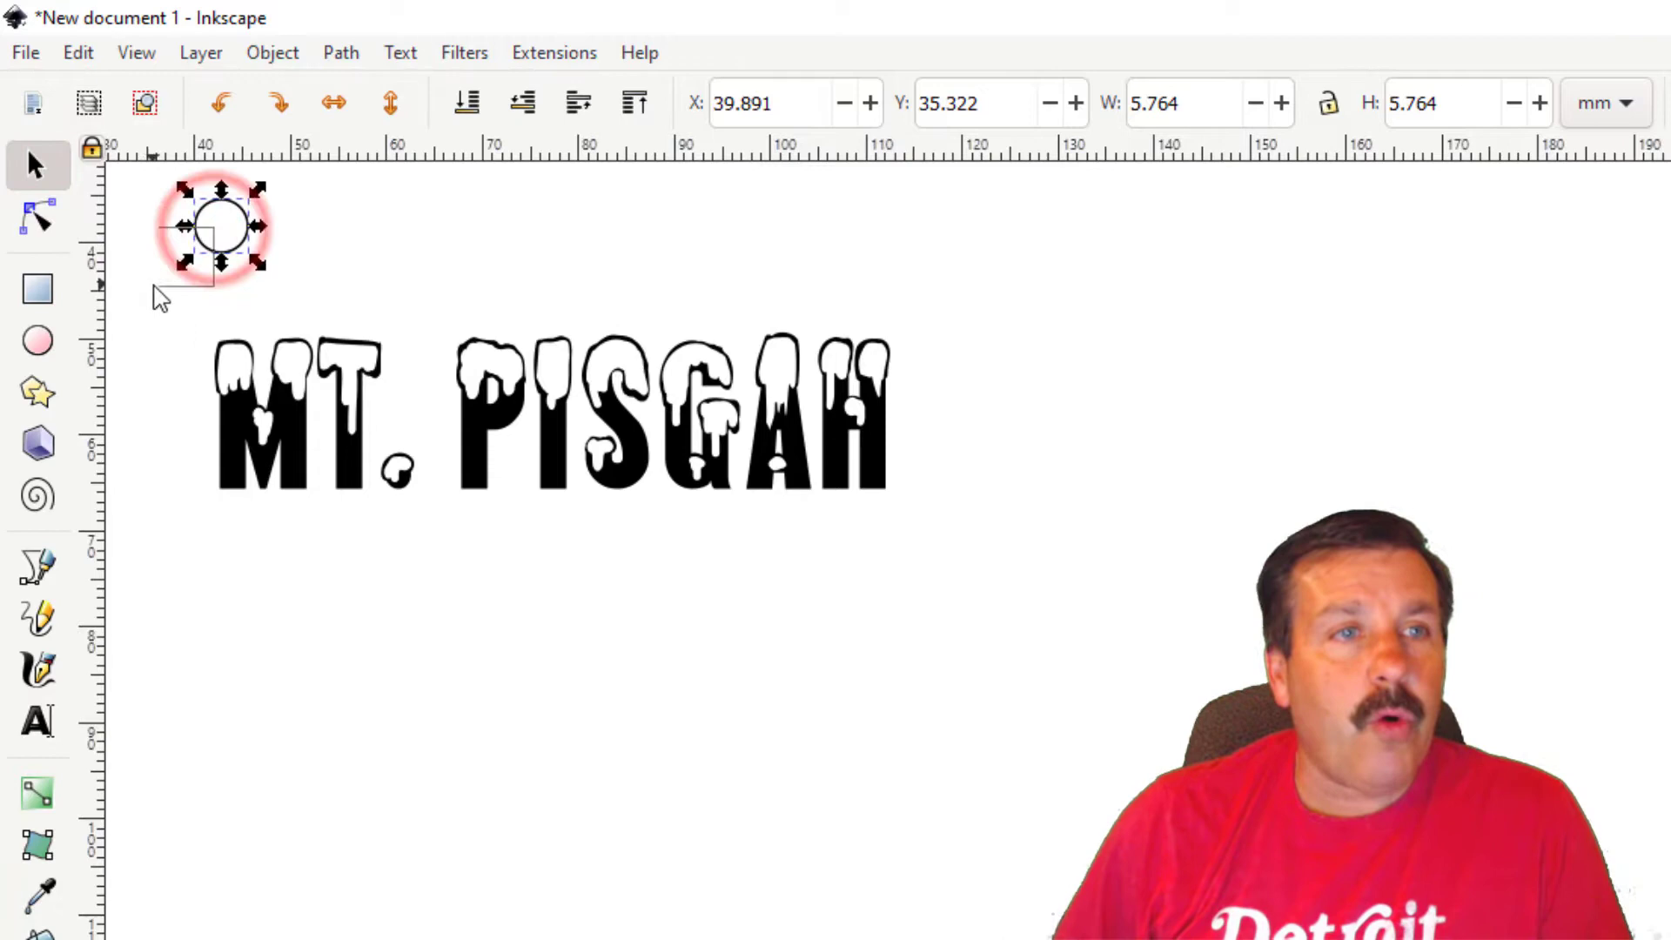
{"action": "left_click", "coordinate": [181, 321]}
{"action": "left_click", "coordinate": [212, 228]}
{"action": "left_click", "coordinate": [232, 217]}
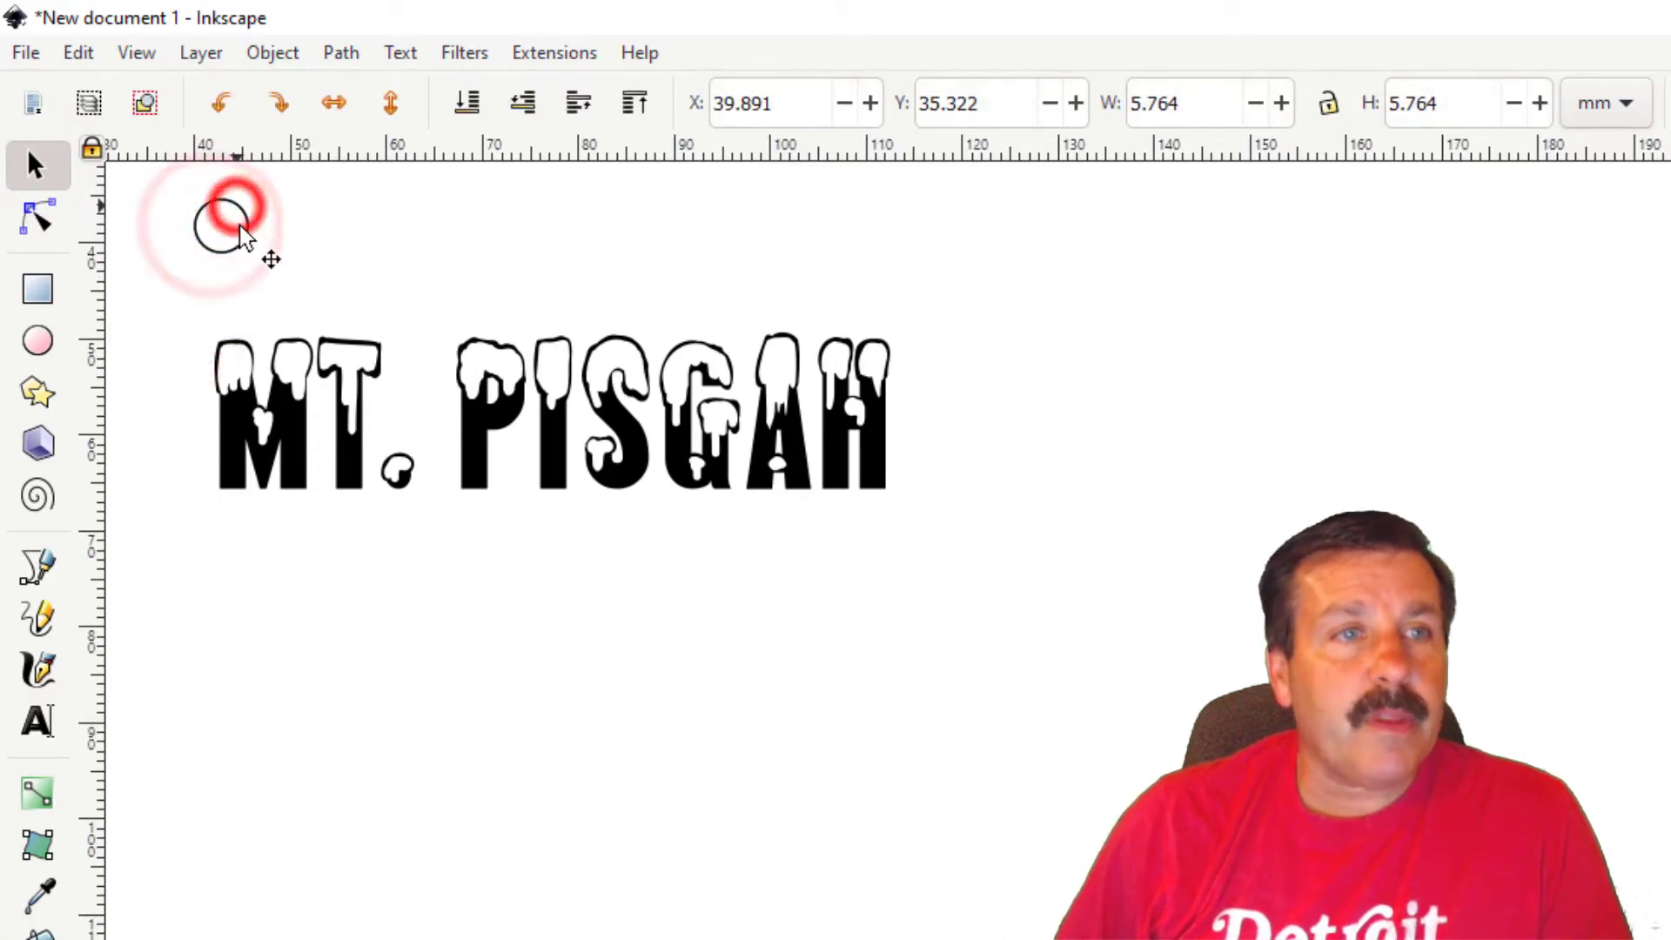
{"action": "left_click_drag", "start_coordinate": [240, 221], "coordinate": [180, 411]}
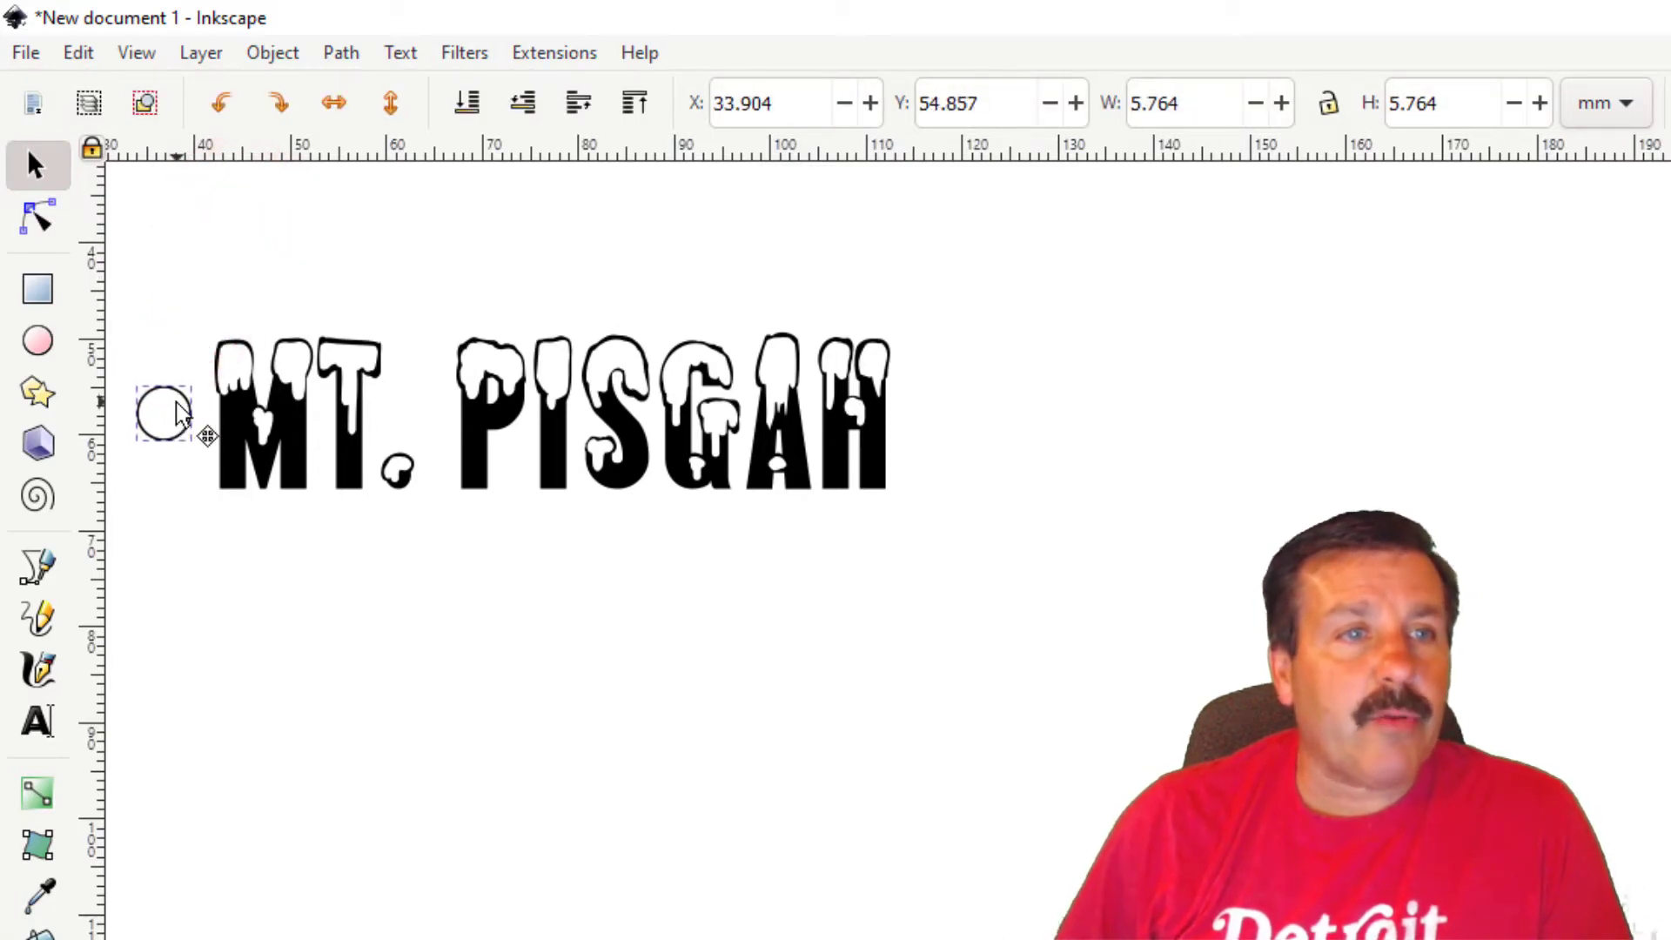
{"action": "left_click", "coordinate": [315, 421]}
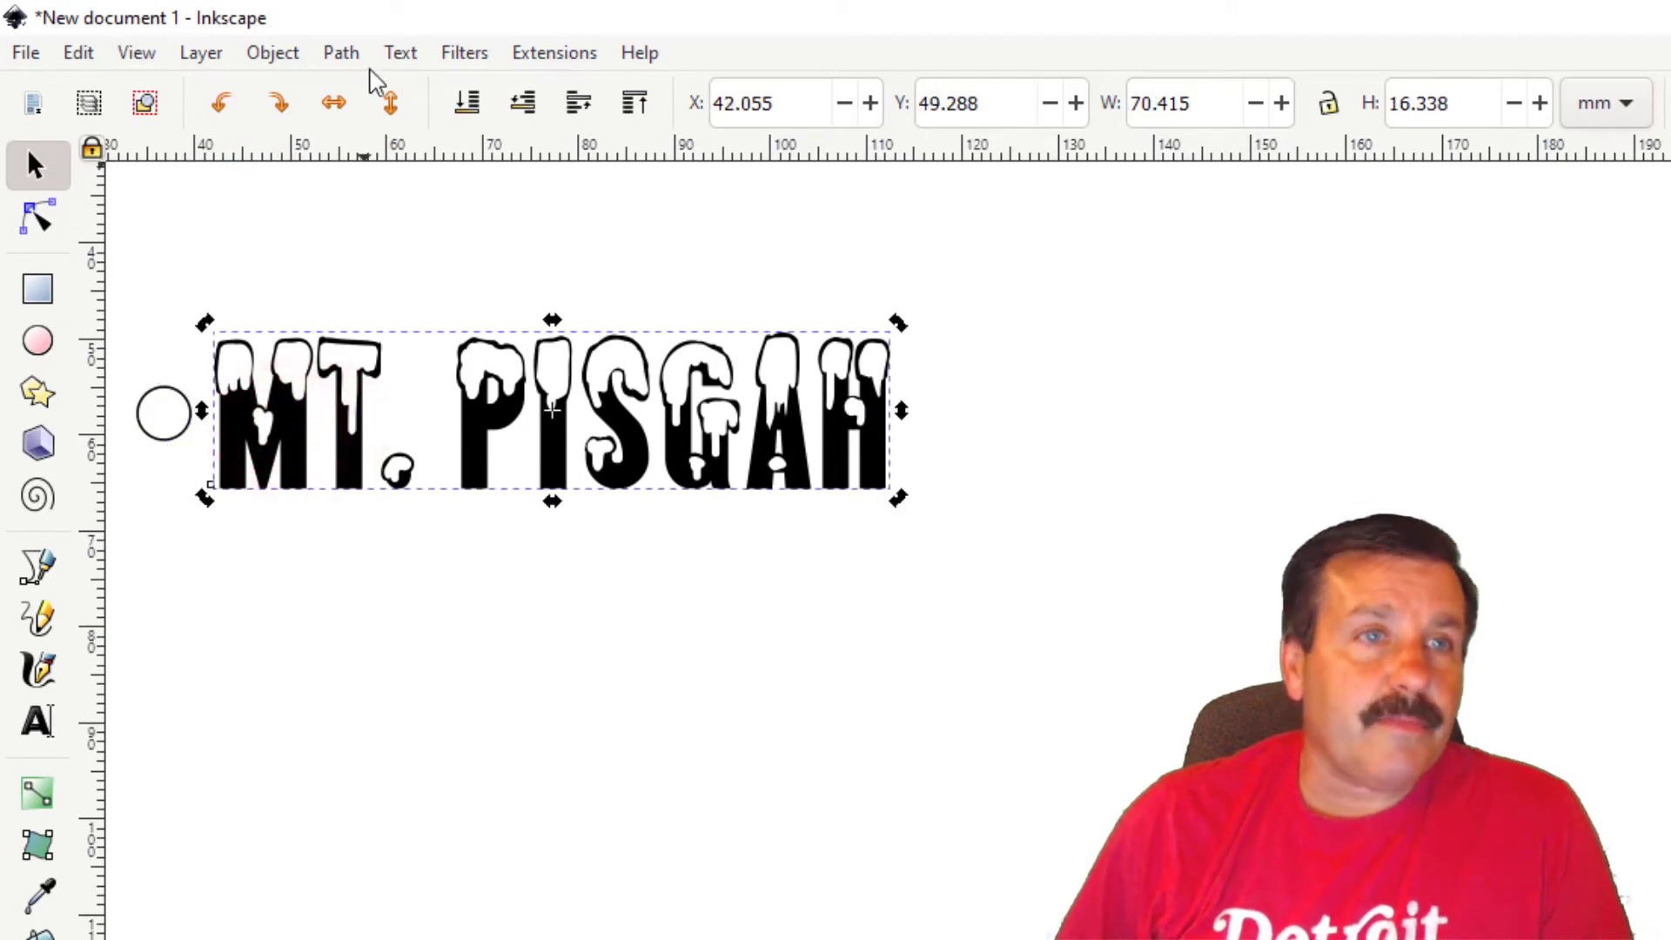
Convert the text to a path, then select it together with the circle
{"action": "left_click", "coordinate": [341, 54]}
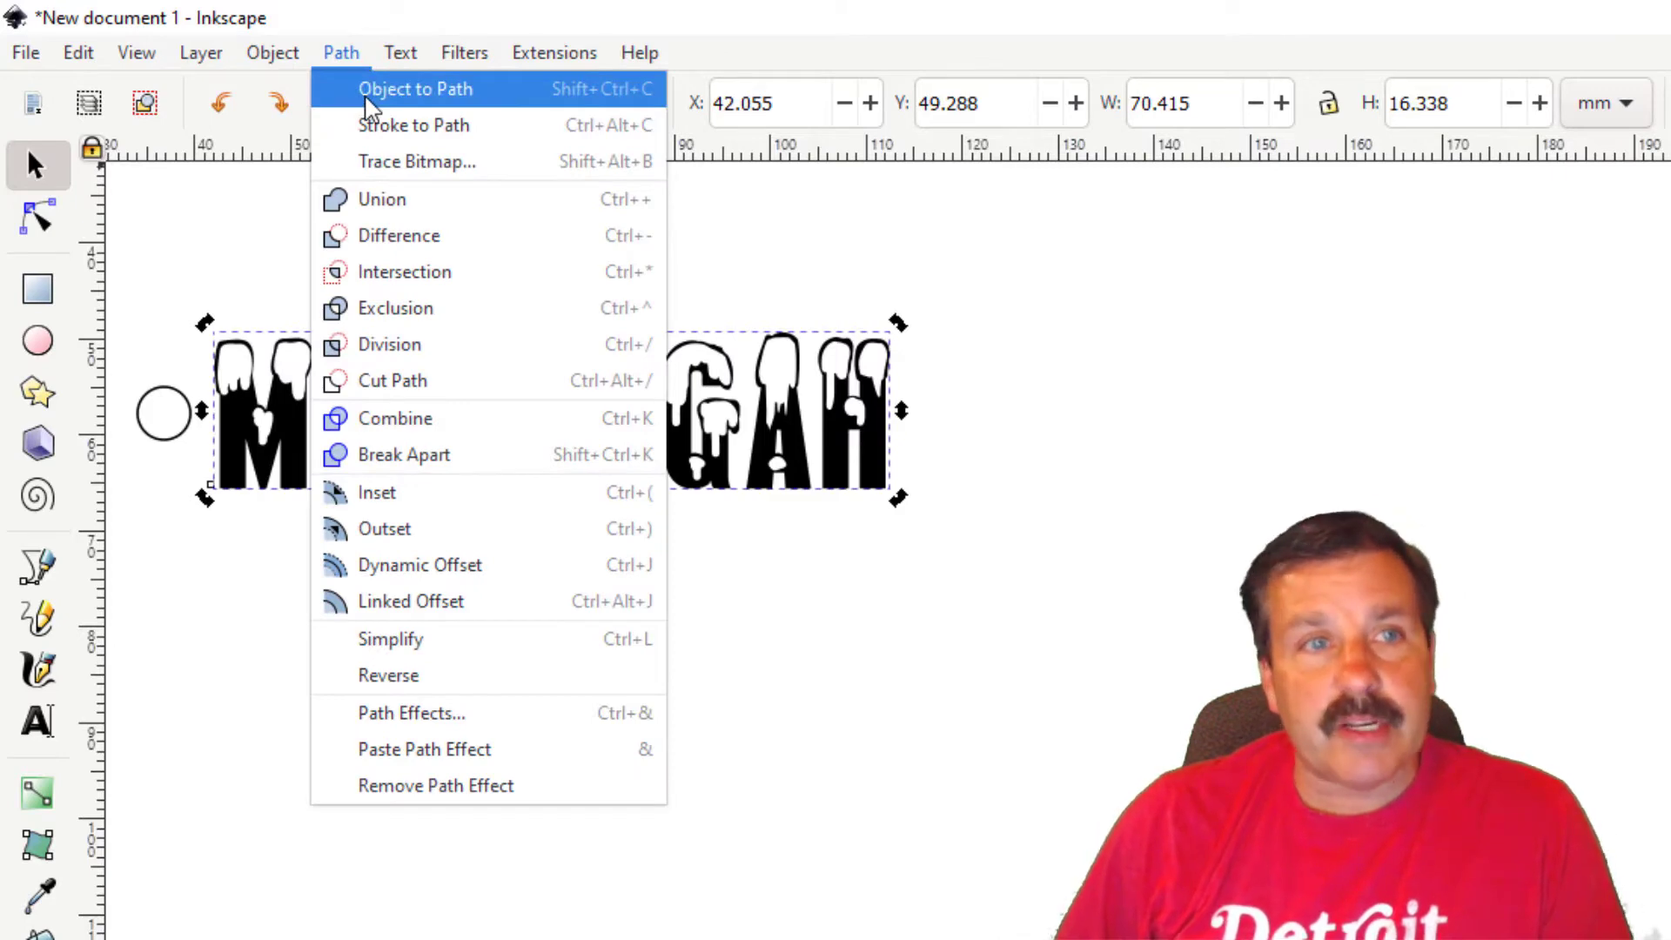
{"action": "left_click", "coordinate": [366, 99]}
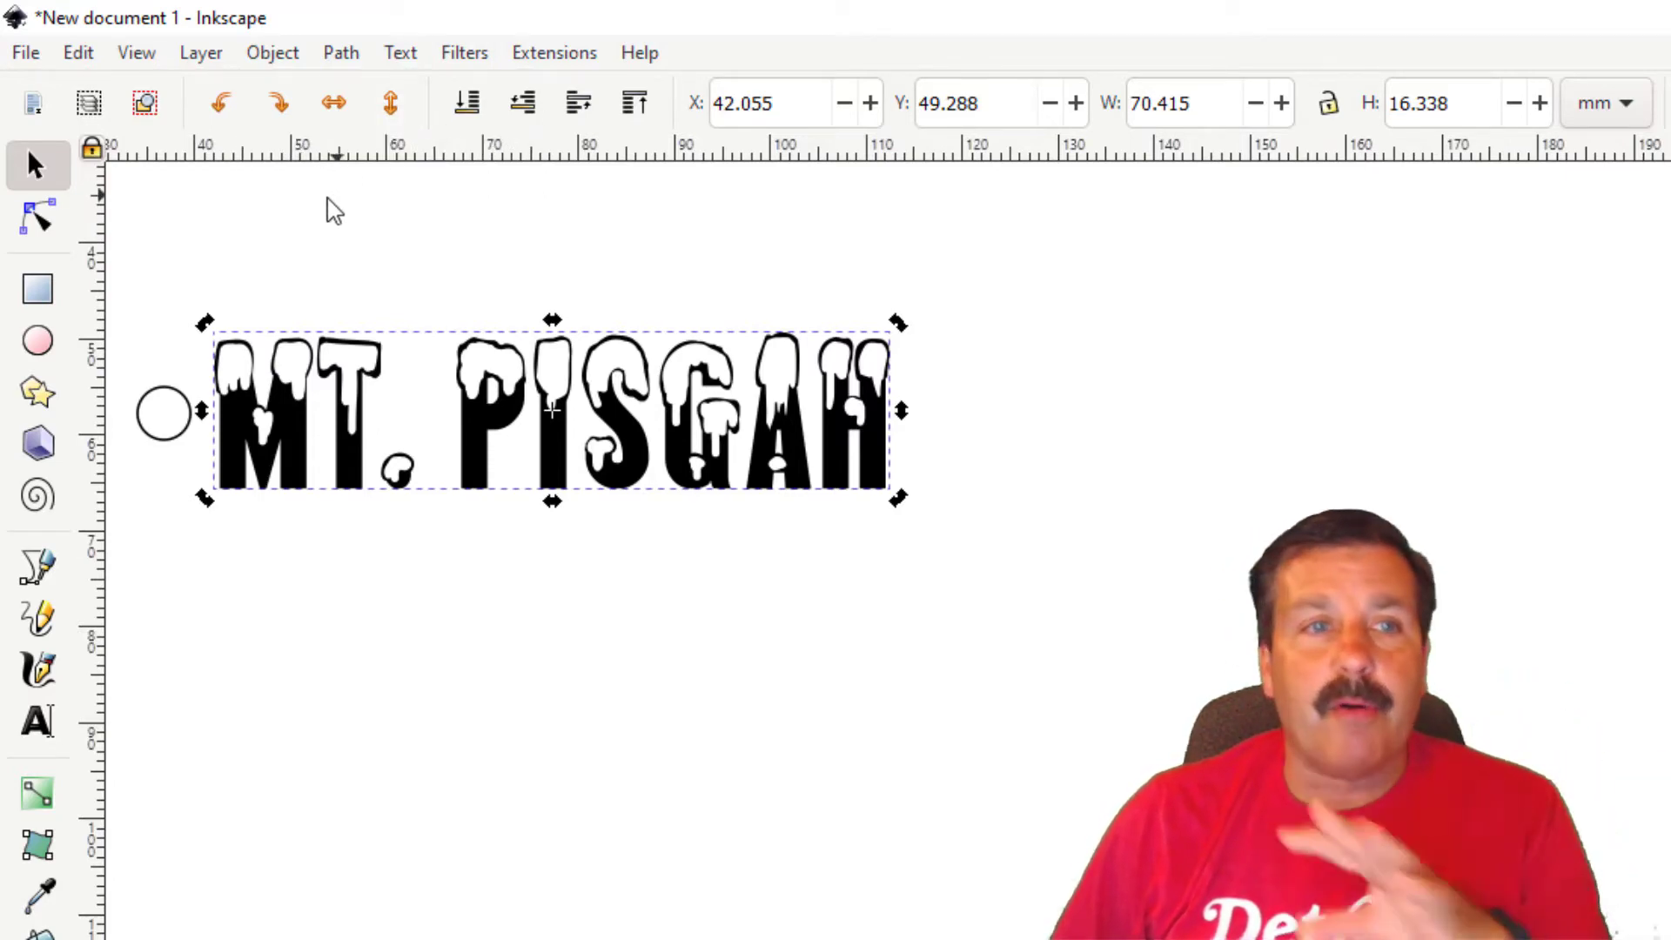
{"action": "left_click", "coordinate": [352, 229]}
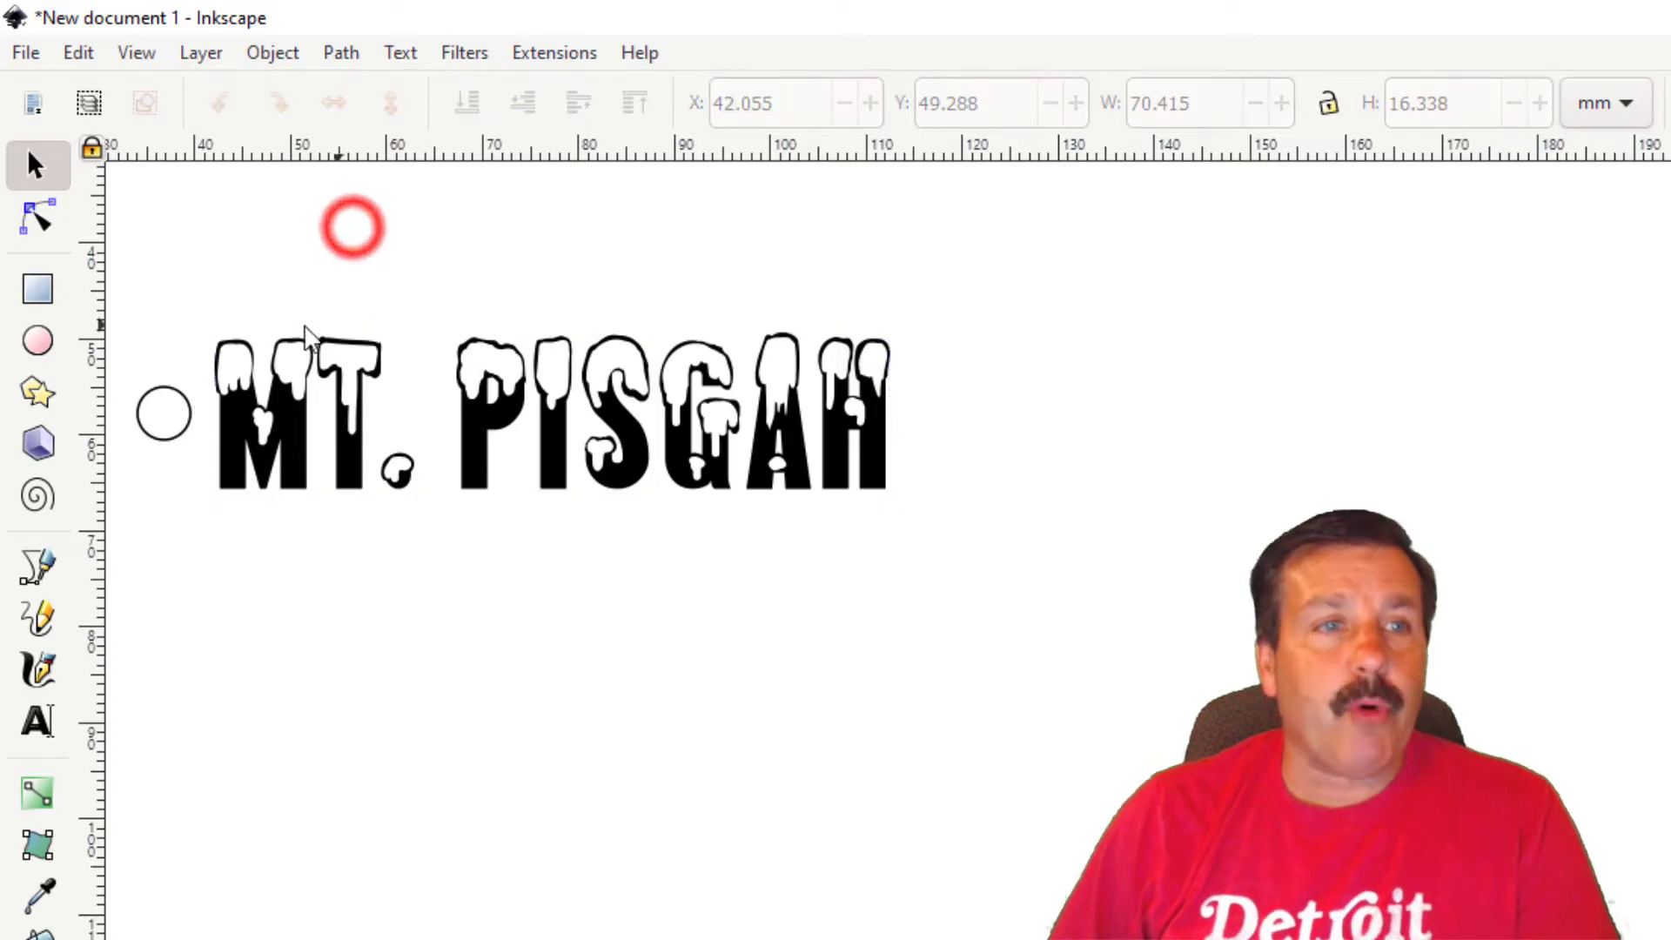
{"action": "left_click_drag", "start_coordinate": [130, 281], "coordinate": [962, 623]}
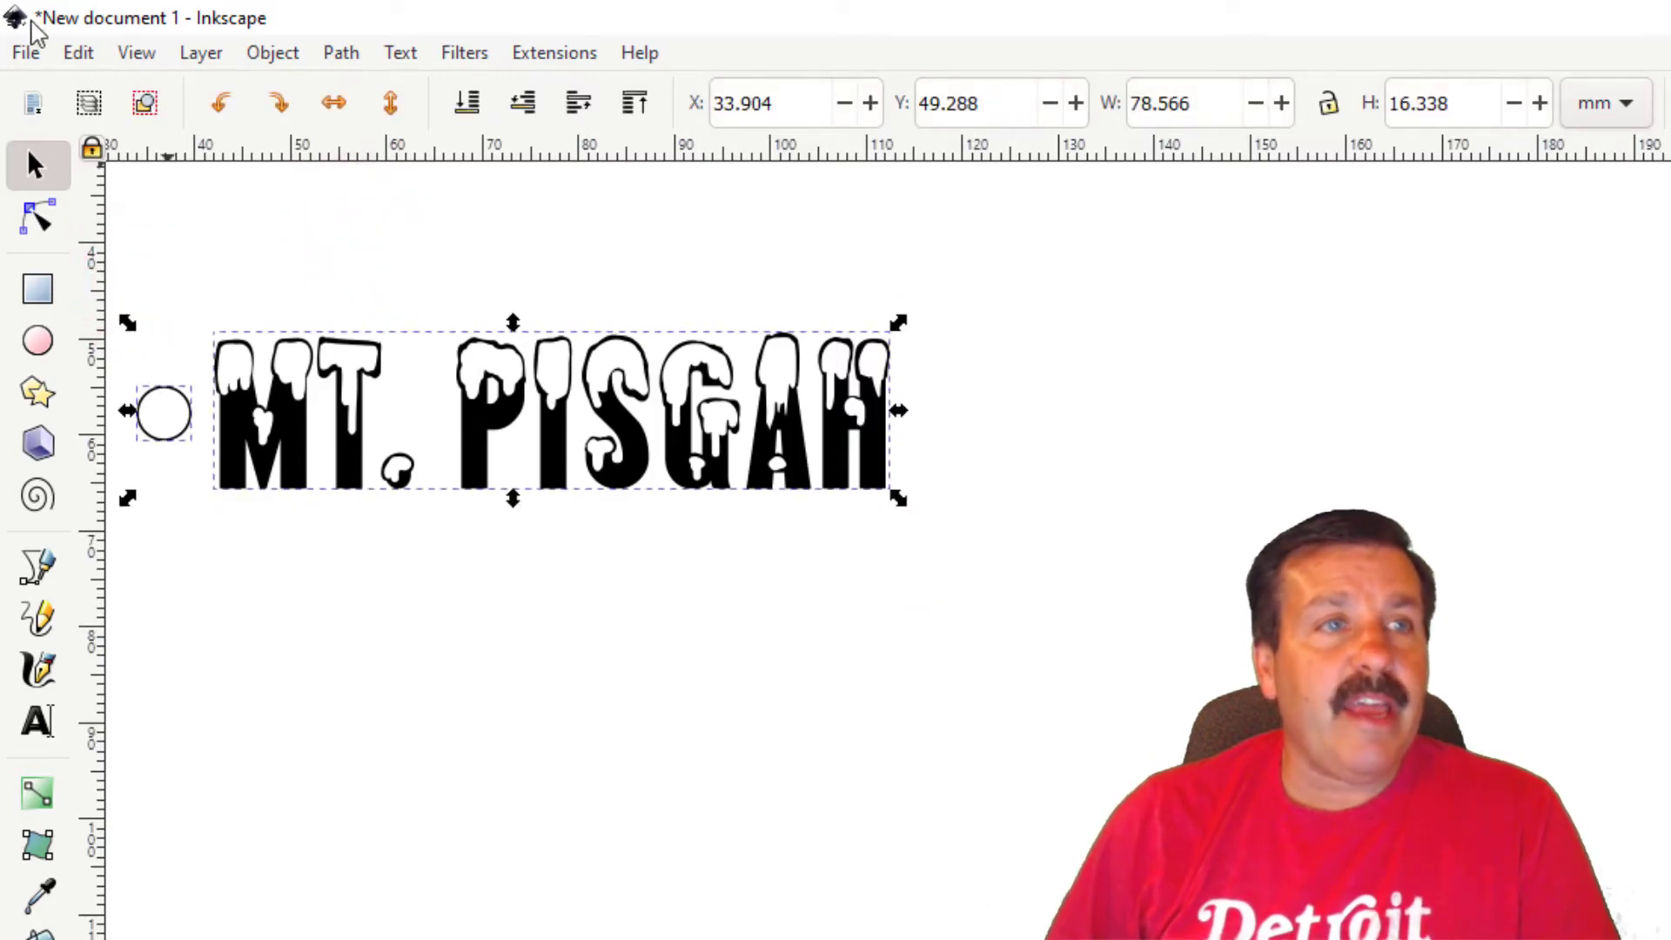
Save the drawing into the keychains folder under the name pisgah.svg
{"action": "left_click", "coordinate": [26, 52]}
{"action": "left_click", "coordinate": [98, 272]}
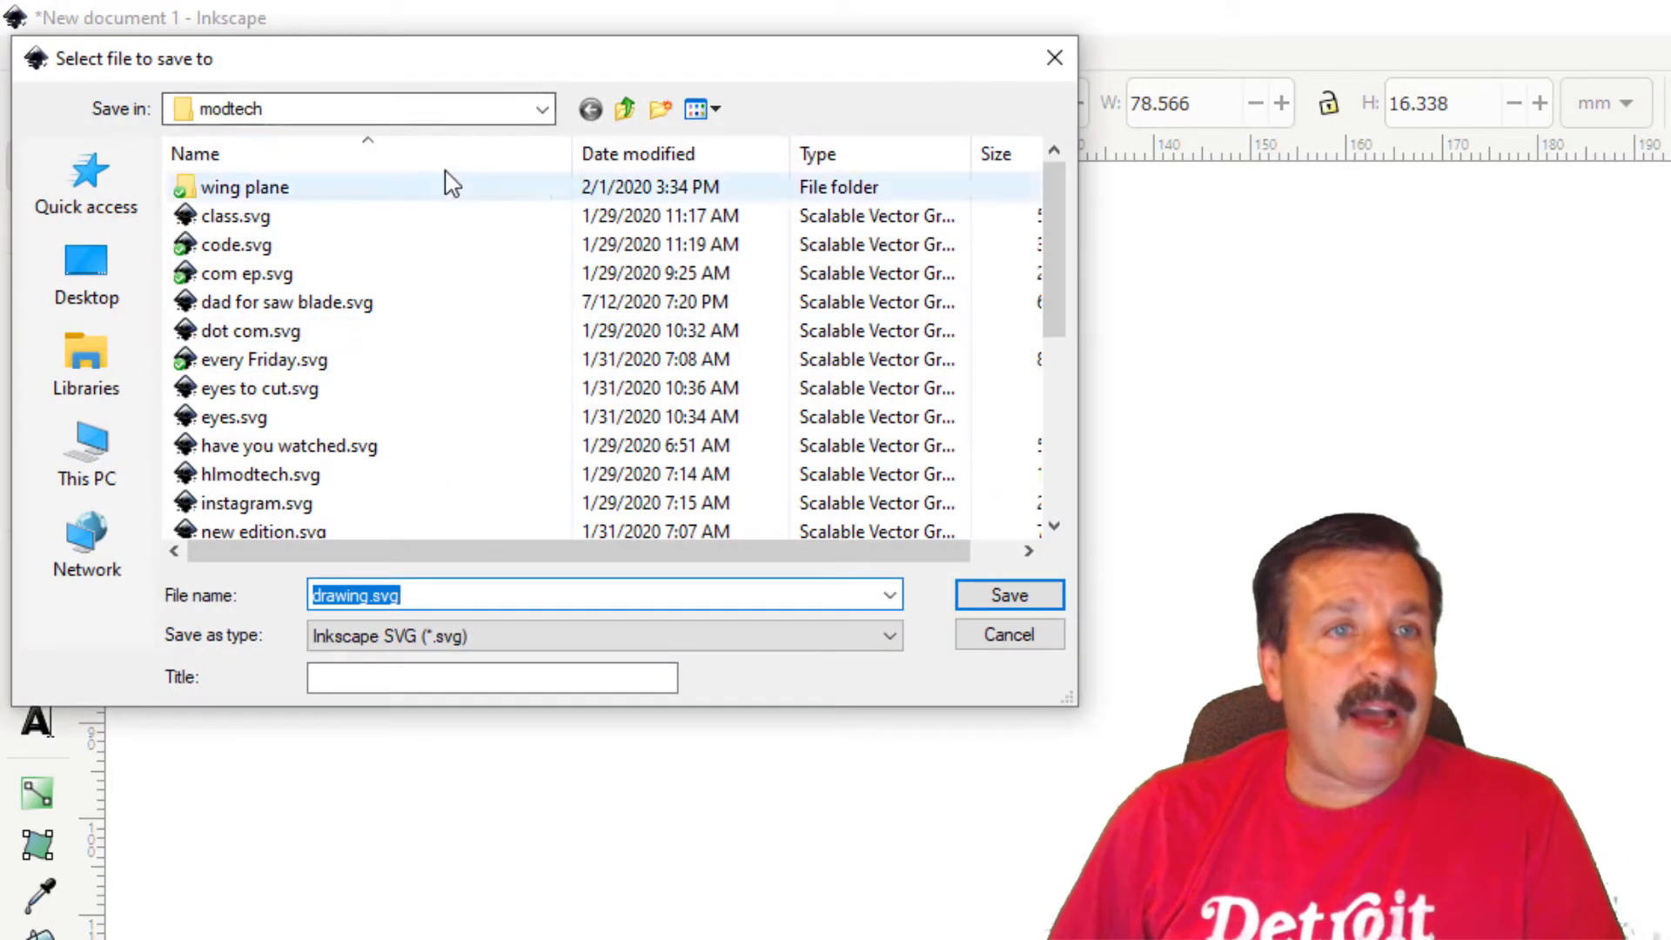
{"action": "left_click", "coordinate": [625, 109]}
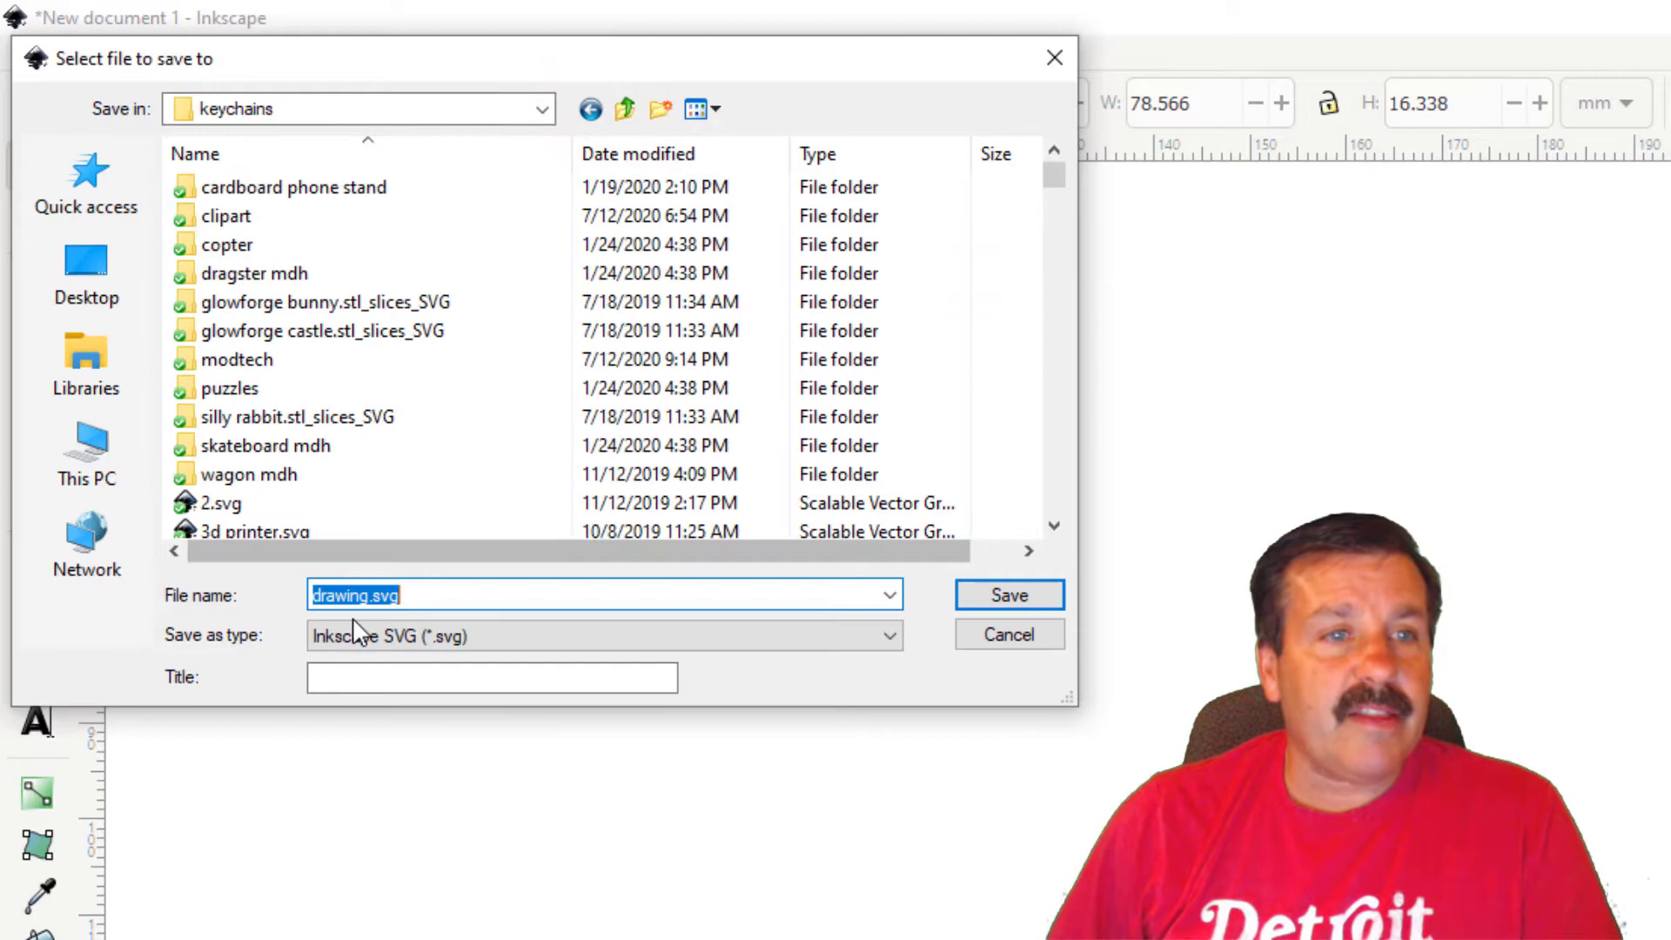
{"action": "double_click", "coordinate": [366, 595]}
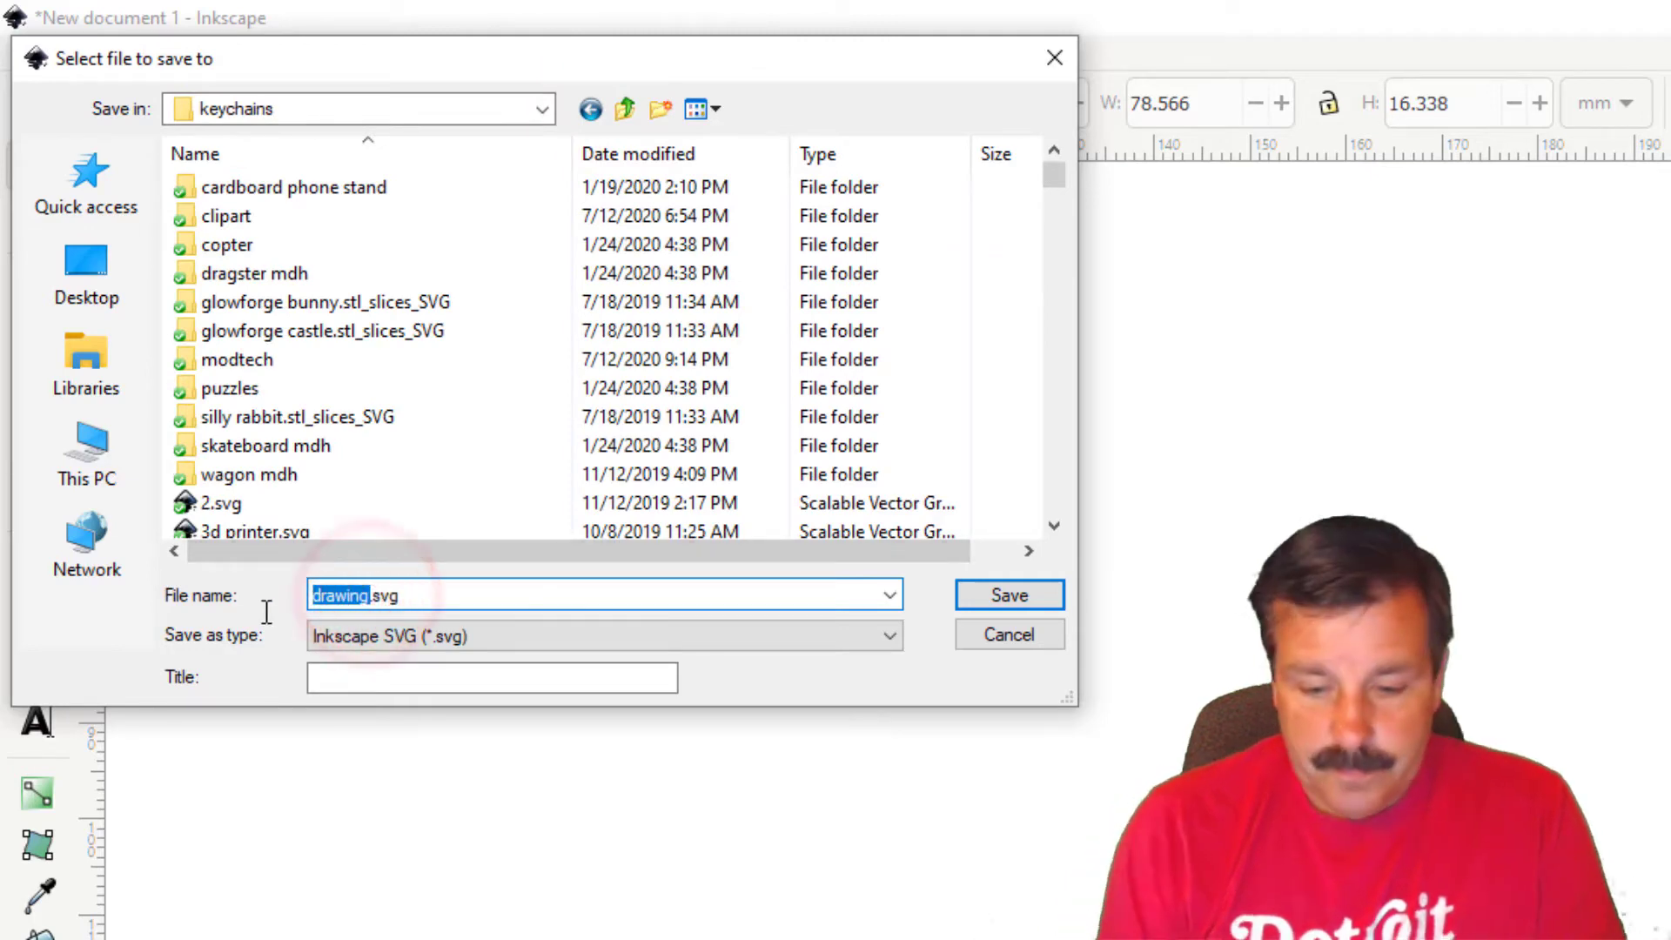
{"action": "type", "text": "pisgah"}
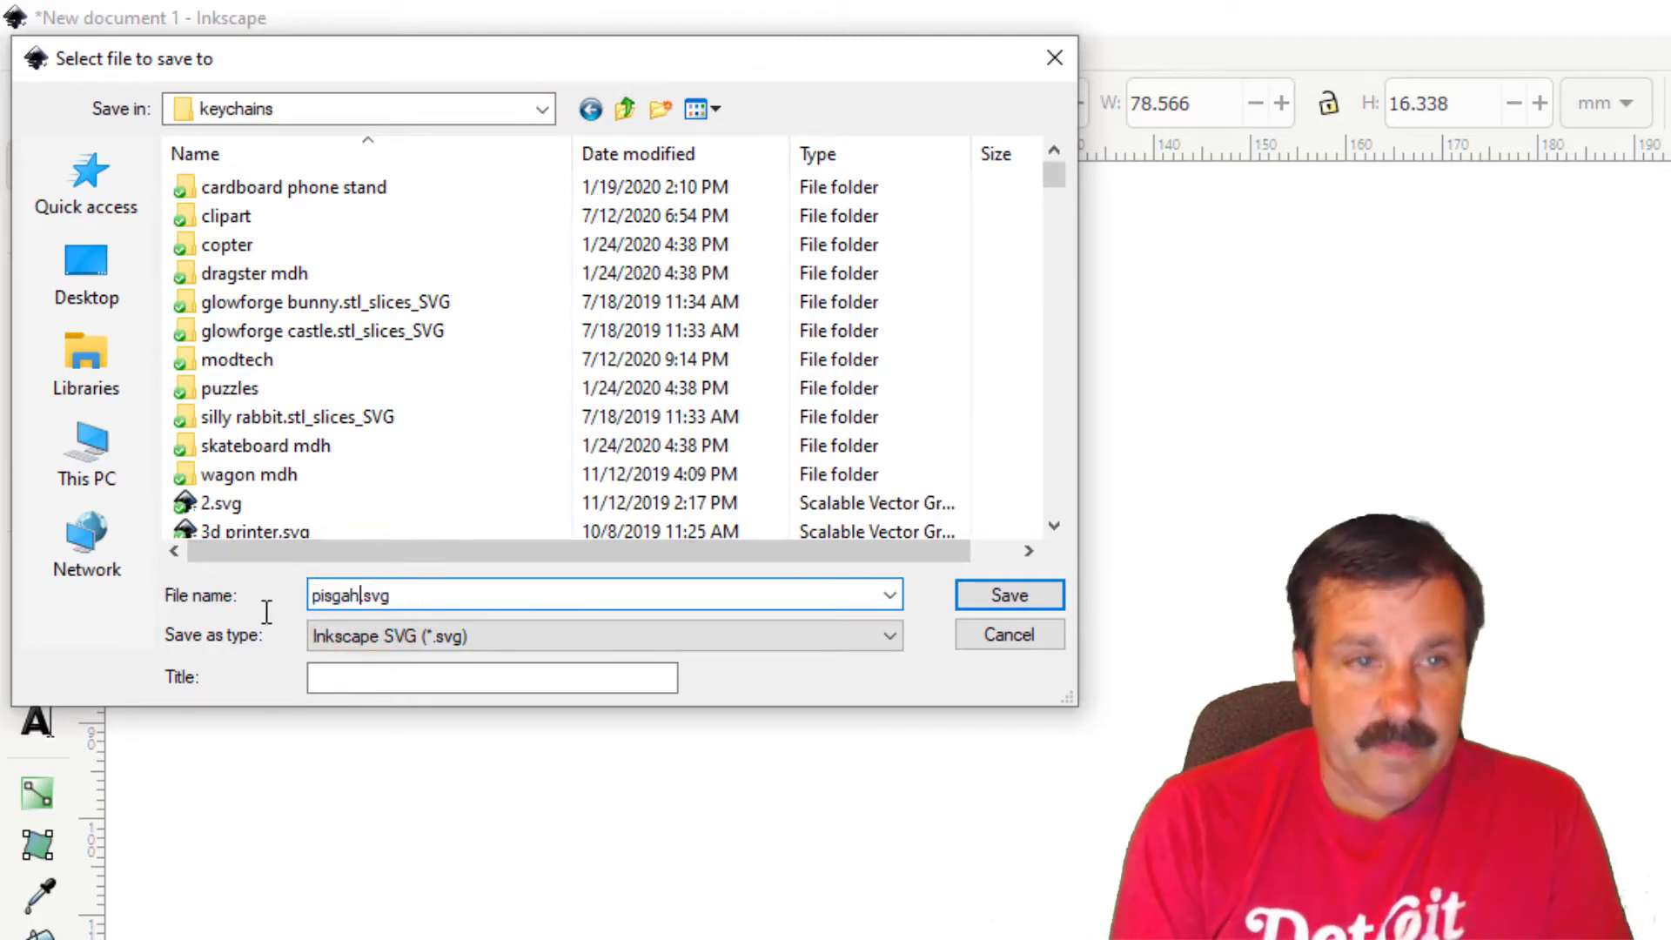
{"action": "left_click", "coordinate": [1008, 595]}
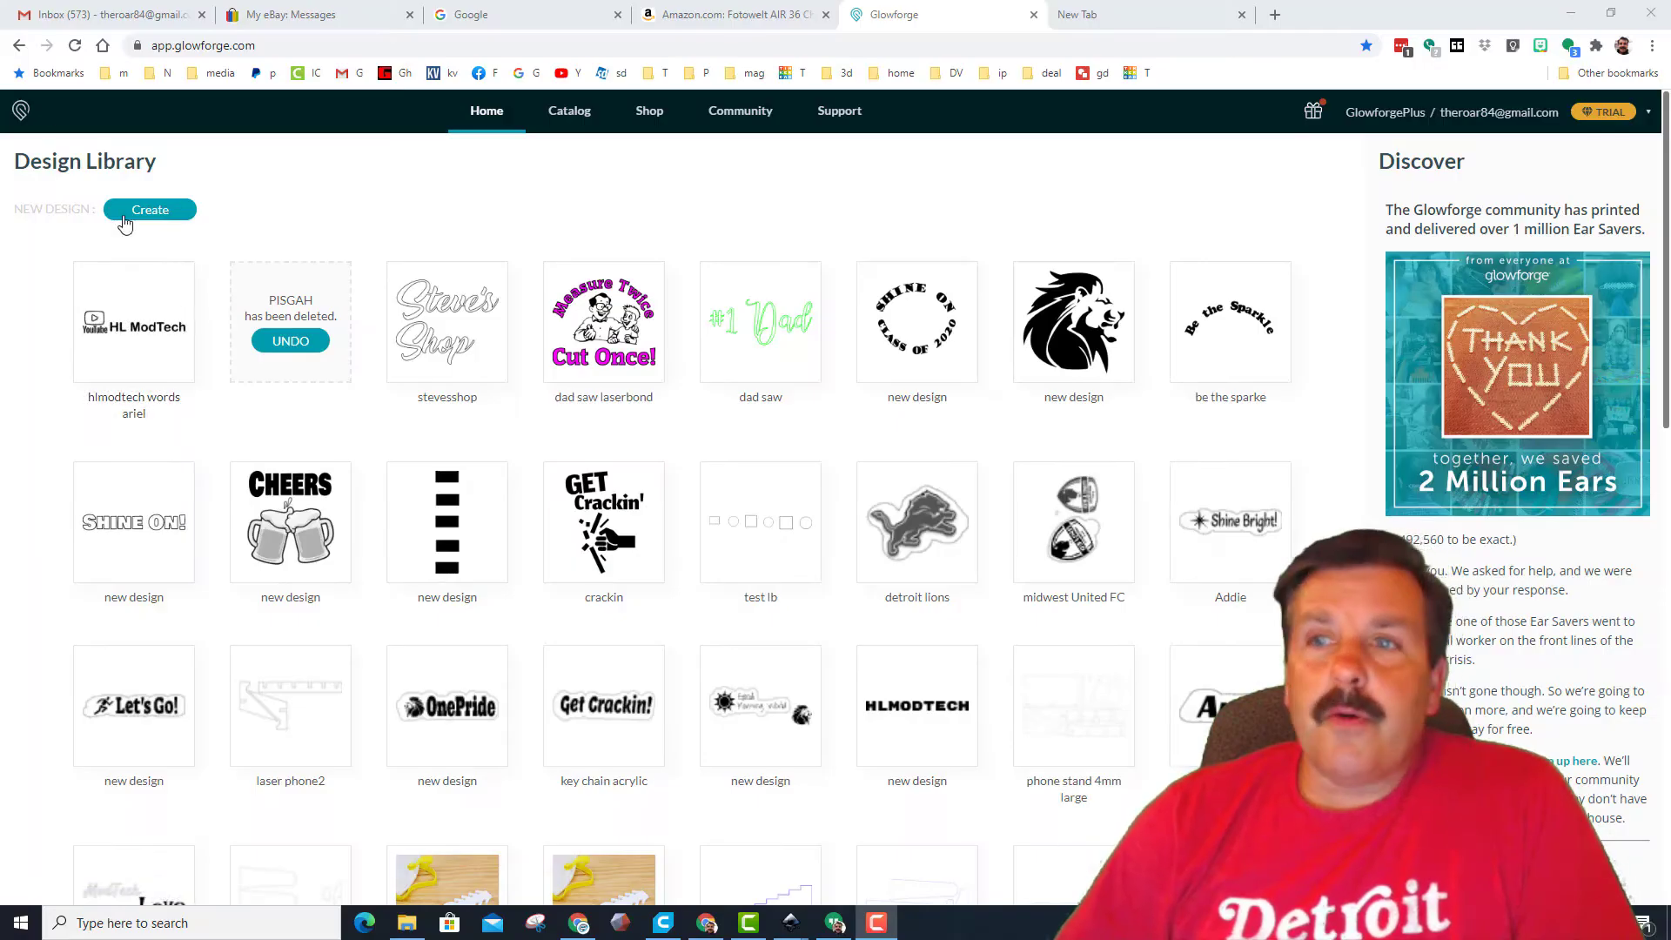
Start a new blank Glowforge design and upload pisgah.svg into it
{"action": "left_click", "coordinate": [153, 215]}
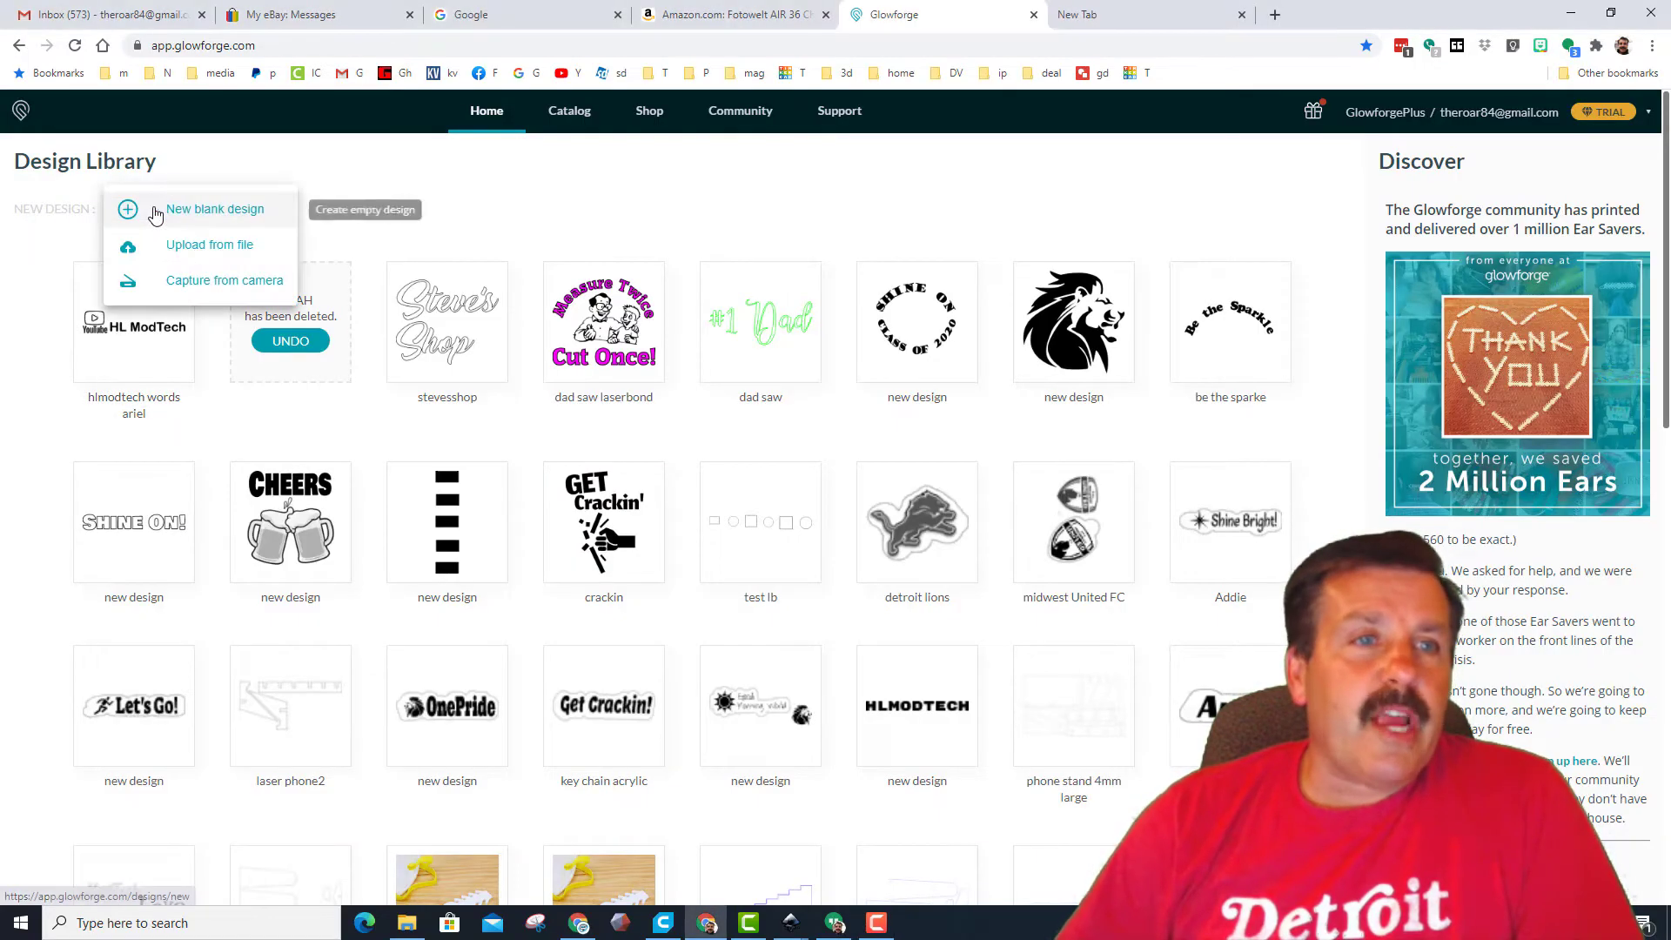
{"action": "left_click", "coordinate": [204, 219]}
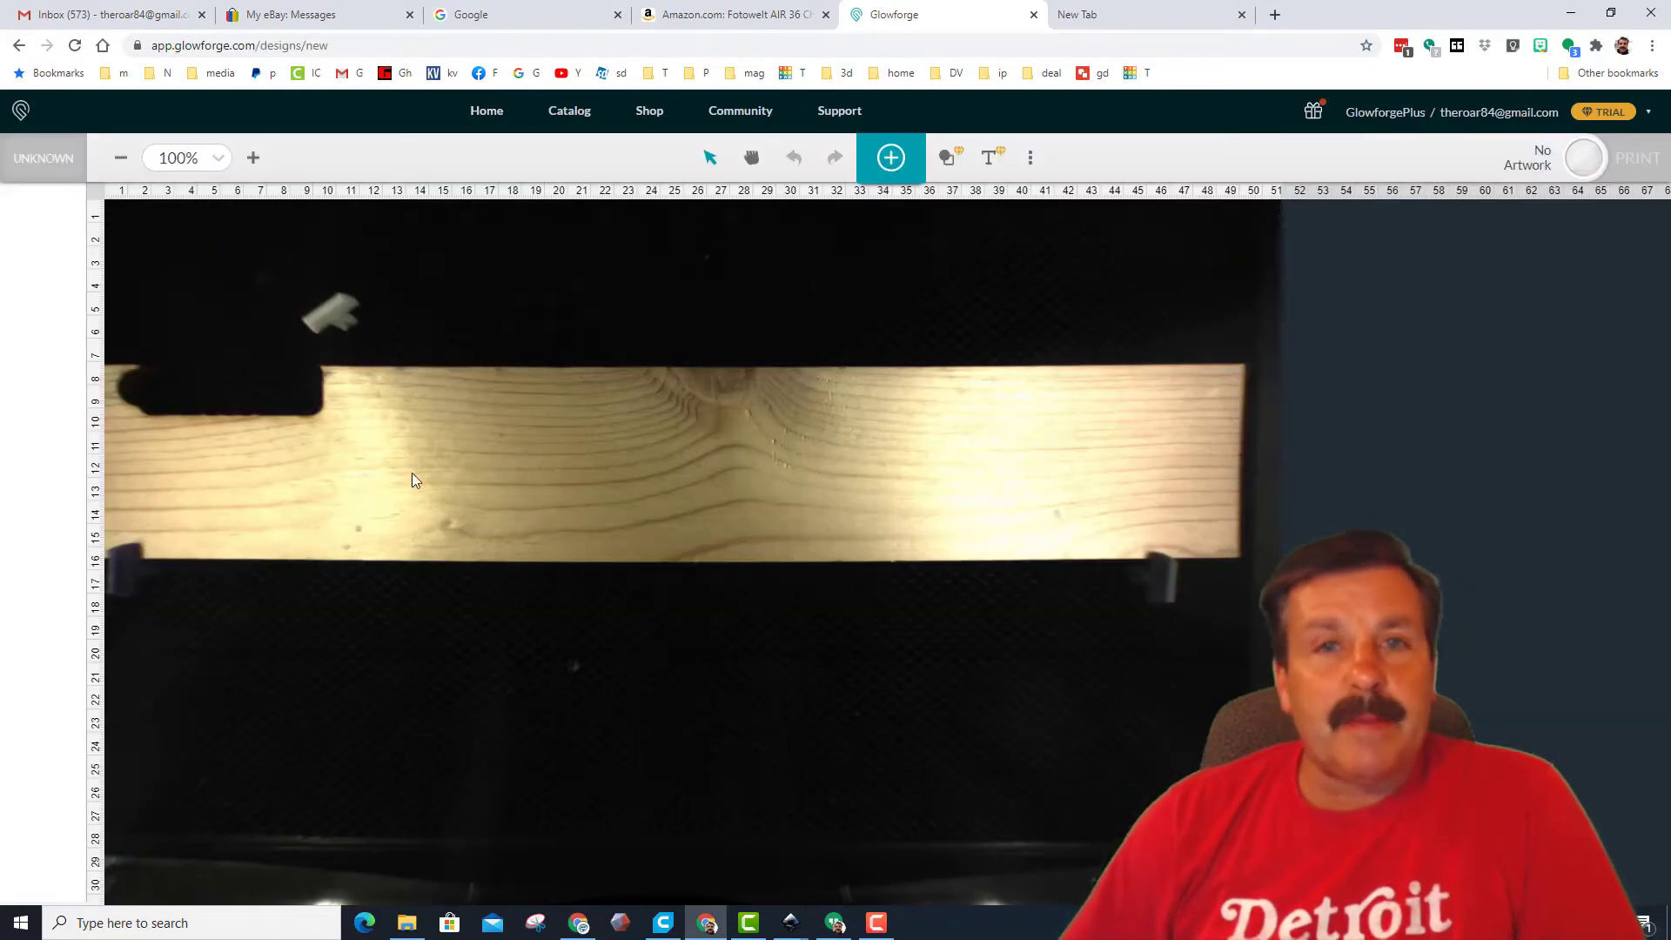
{"action": "left_click", "coordinate": [888, 159]}
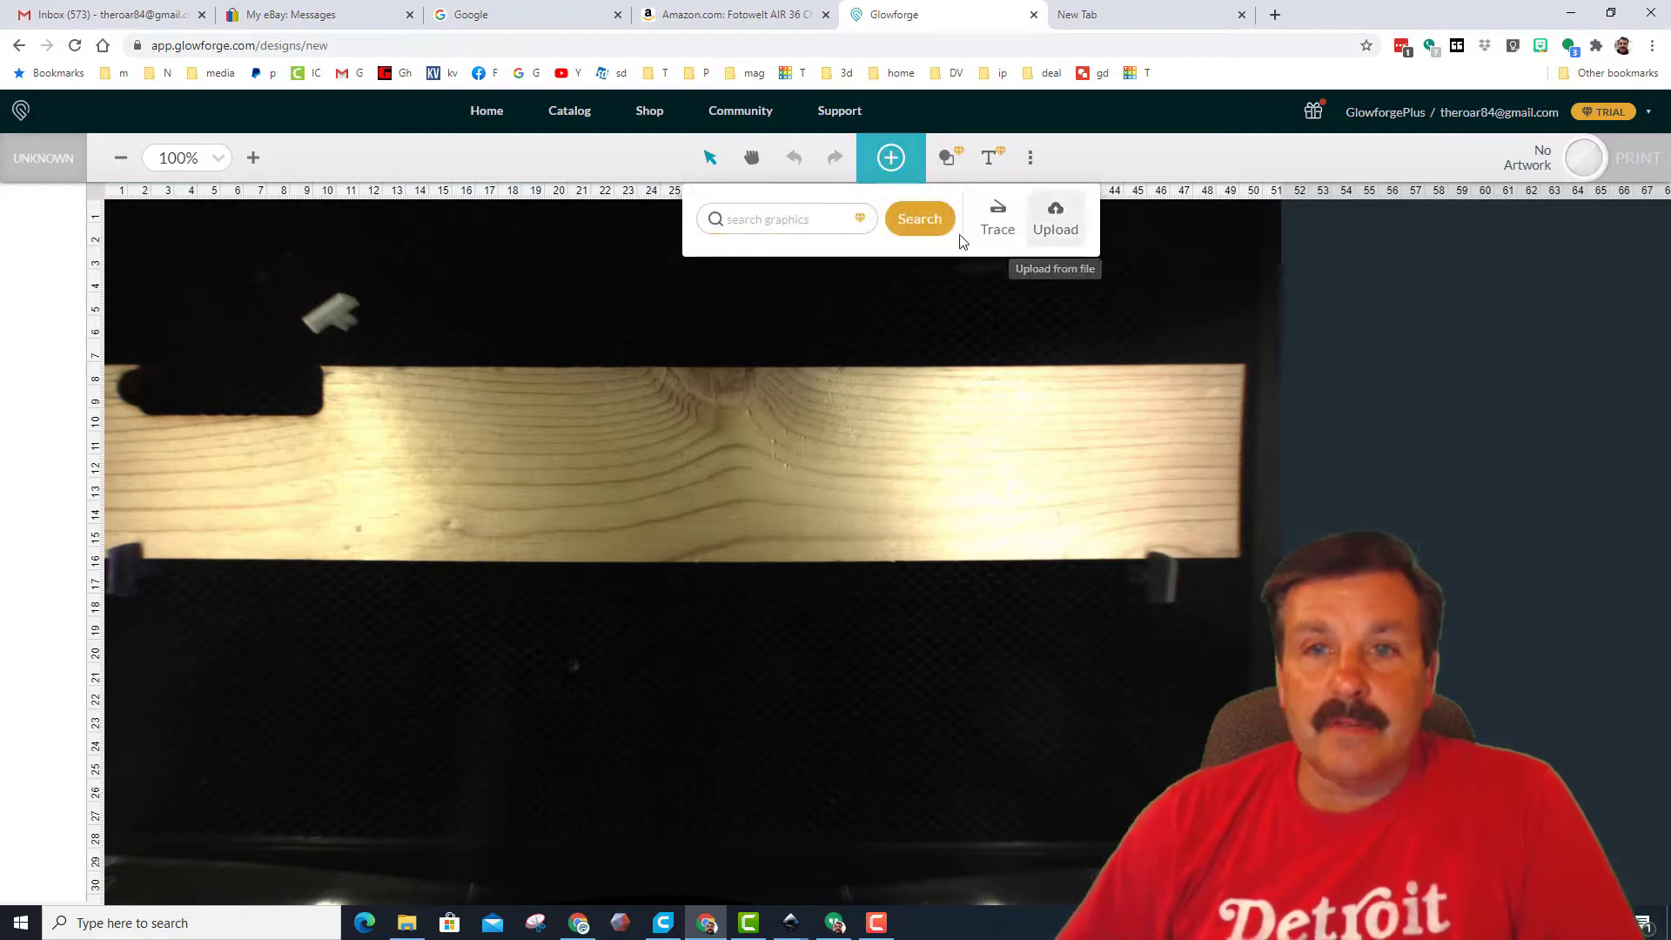
{"action": "left_click", "coordinate": [1055, 222]}
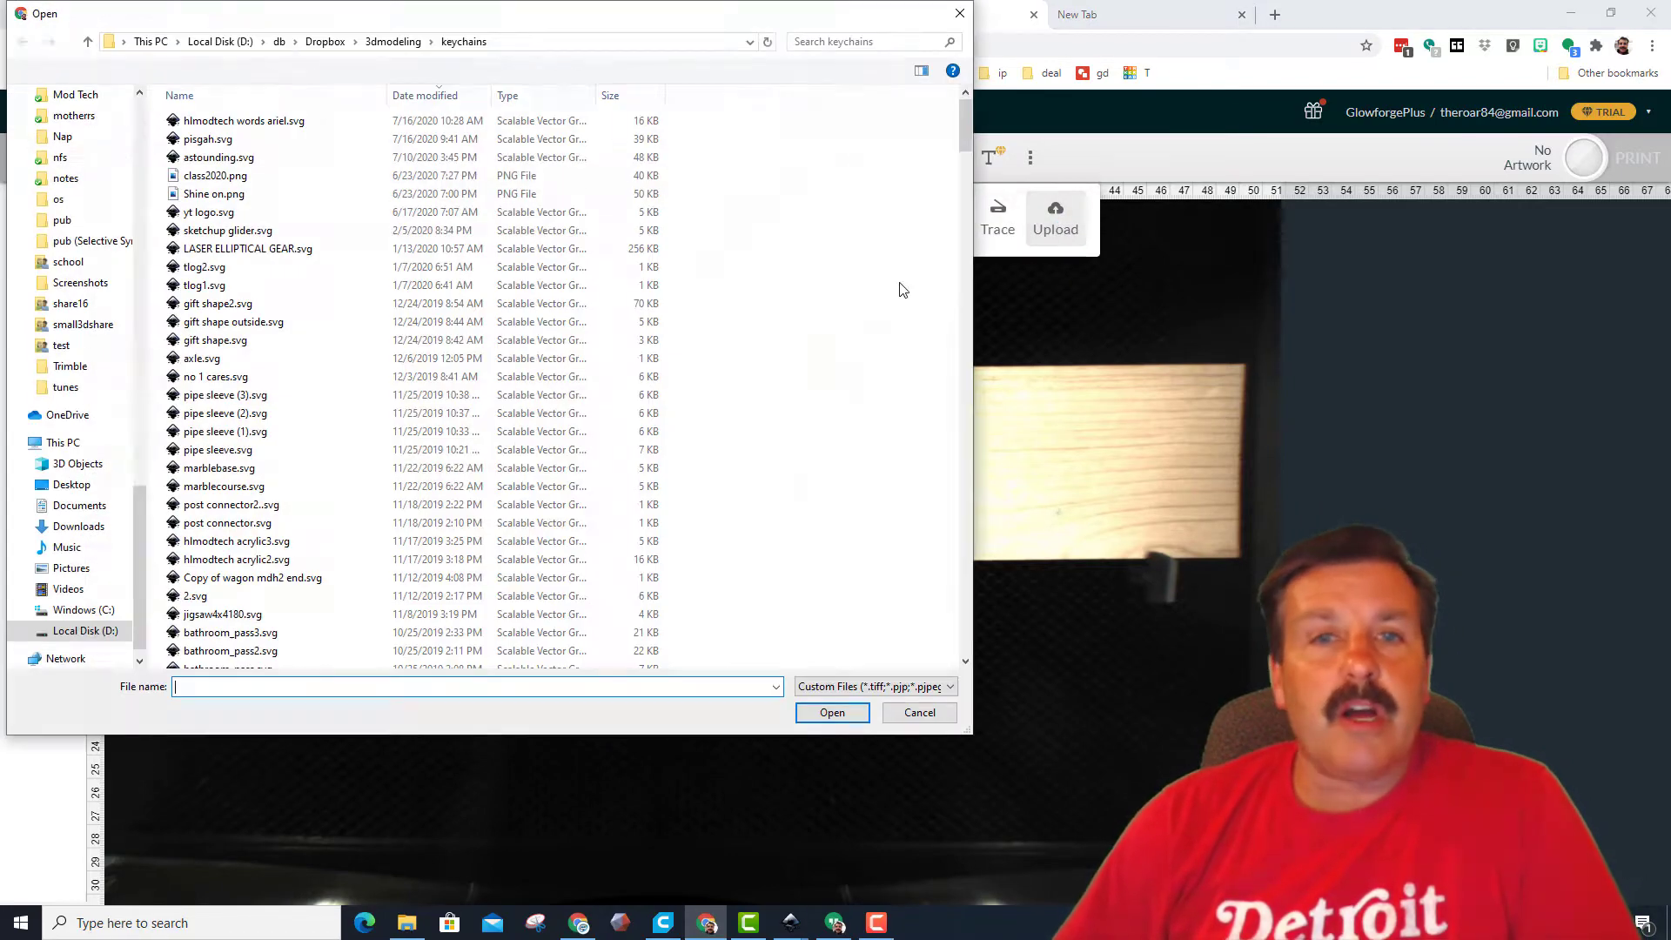
{"action": "left_click", "coordinate": [213, 141]}
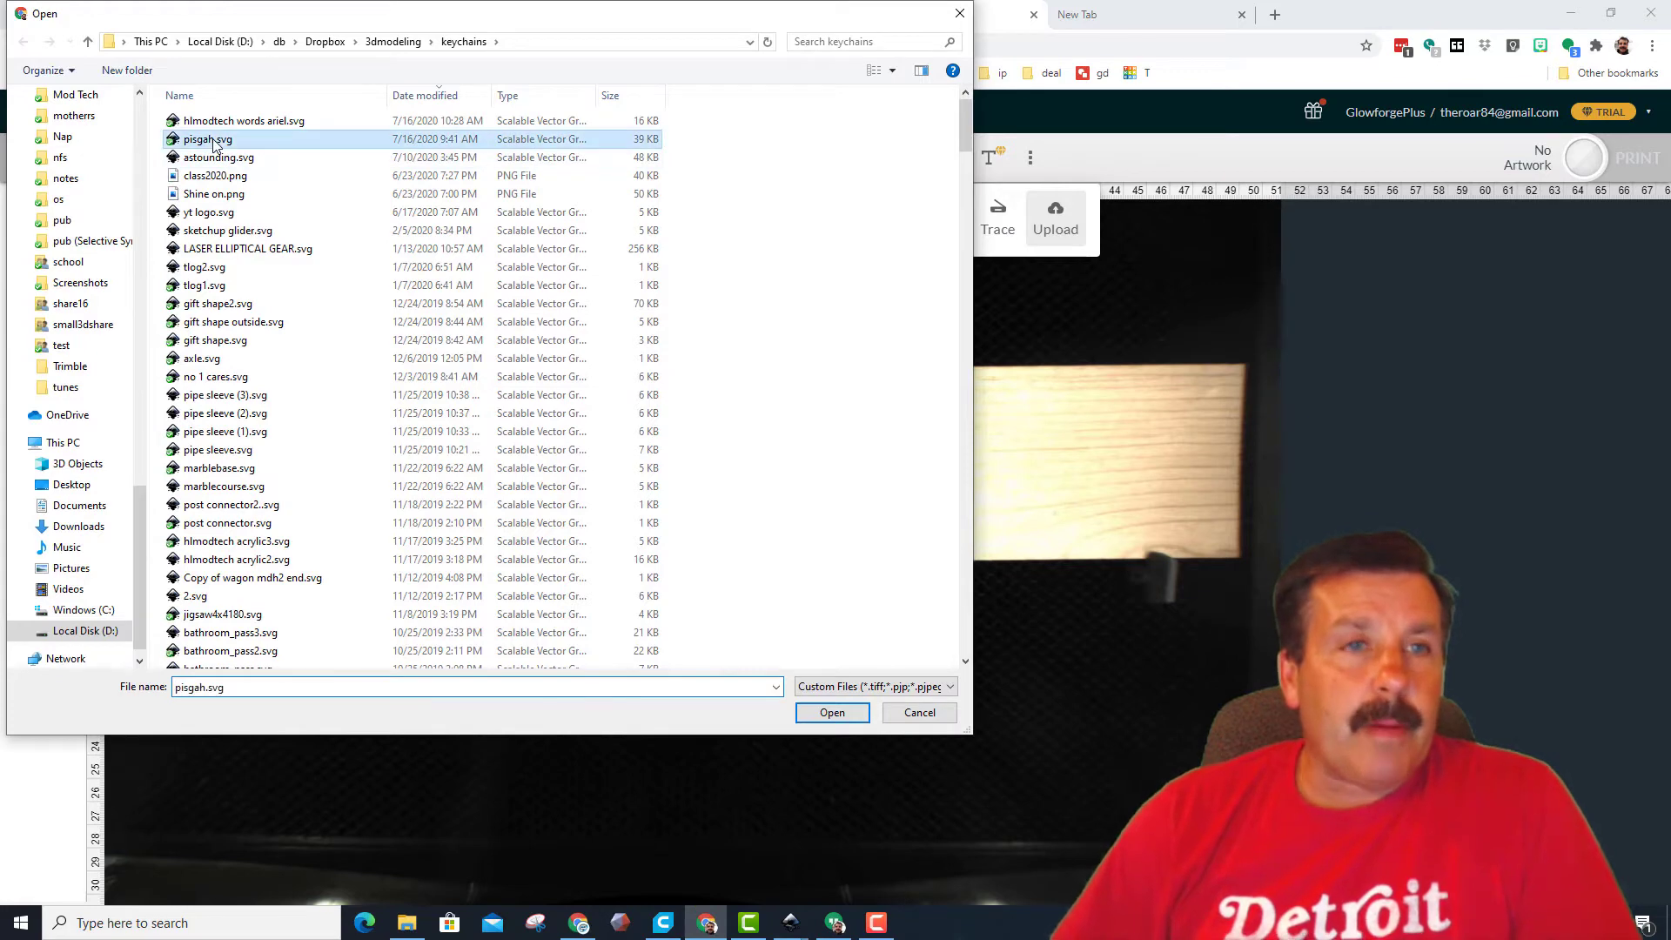
{"action": "double_click", "coordinate": [213, 140]}
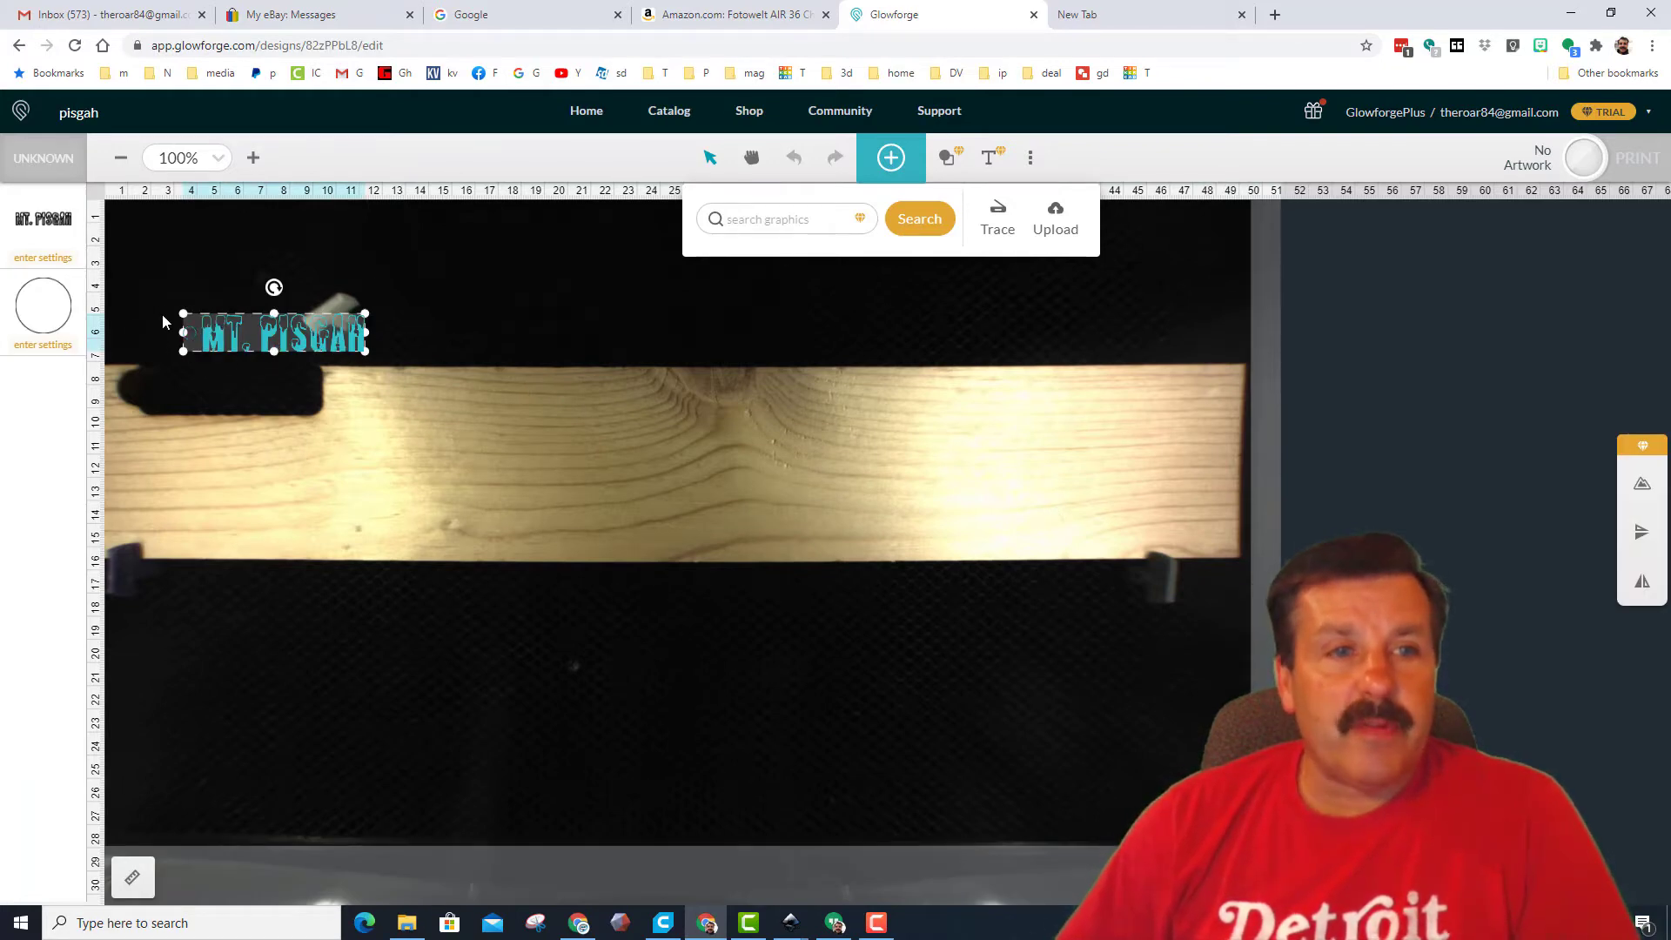
Move the artwork onto the pine board and add a 6.35 mm outline around it
{"action": "left_click", "coordinate": [248, 339]}
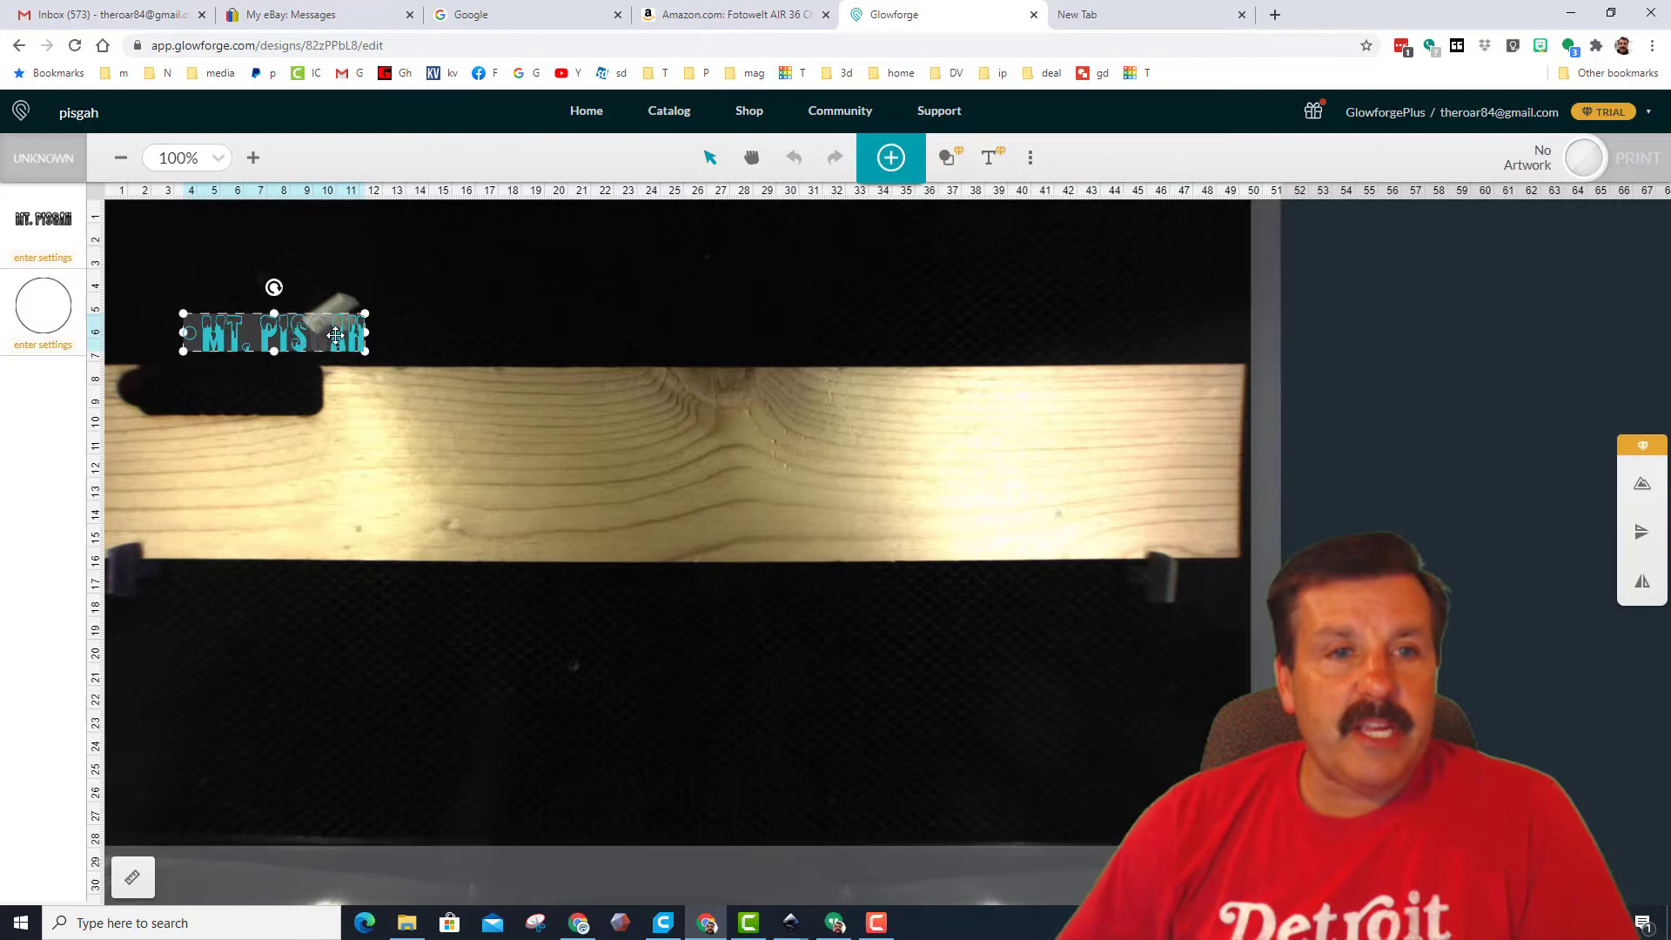
{"action": "left_click_drag", "start_coordinate": [337, 335], "coordinate": [281, 470]}
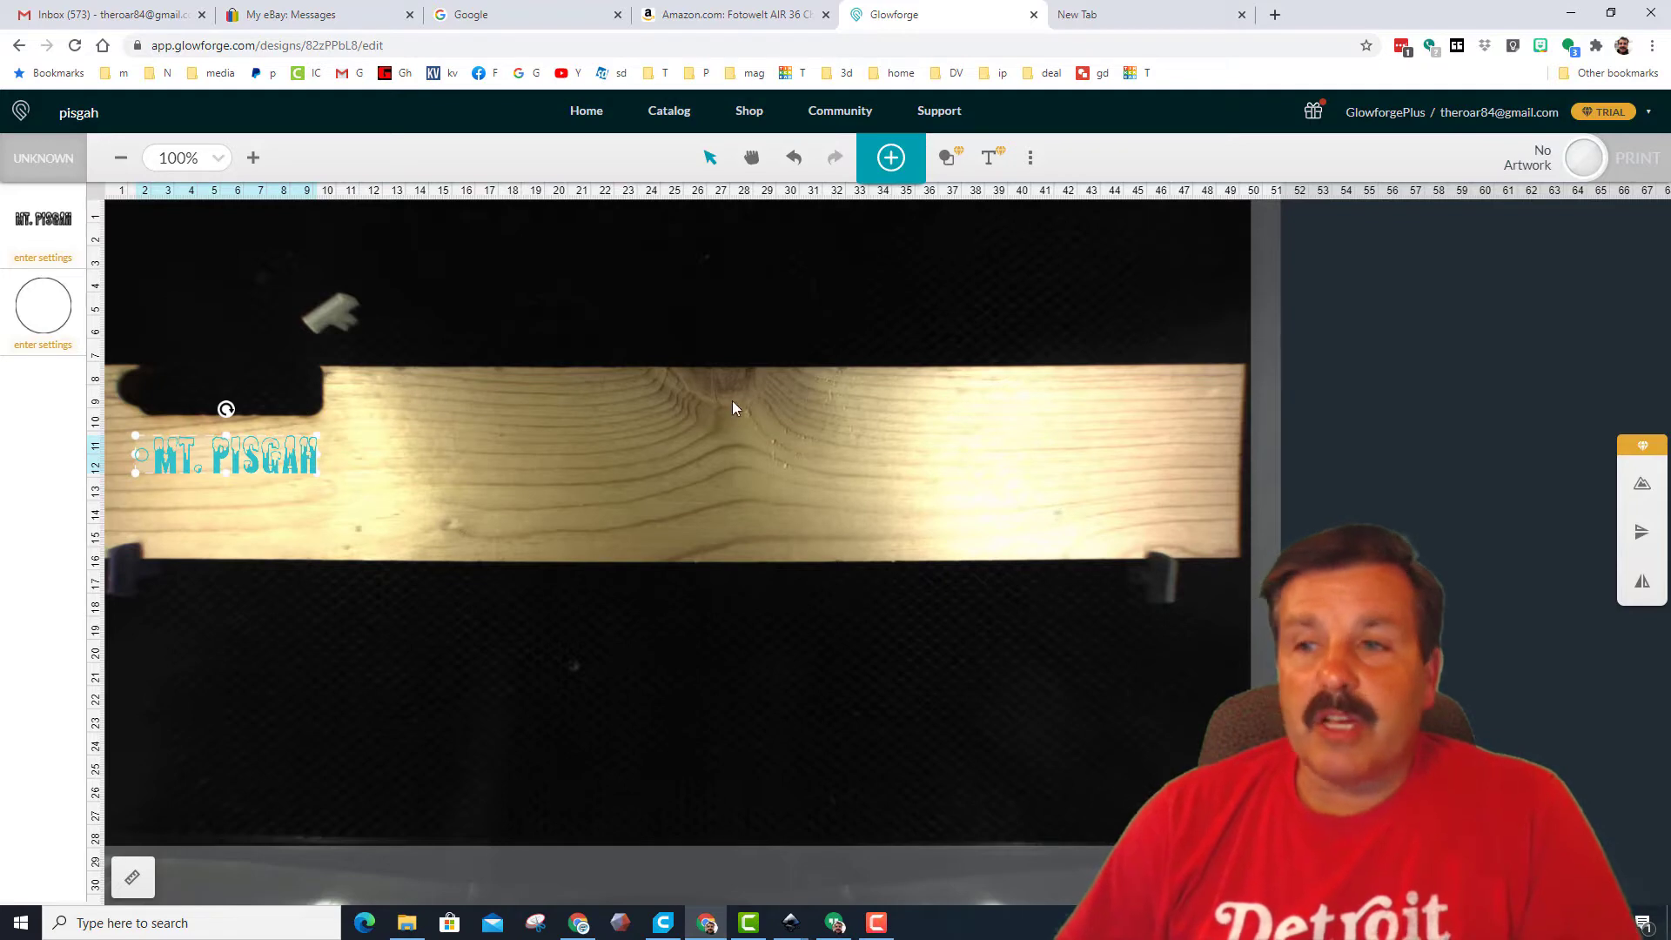
{"action": "left_click", "coordinate": [1642, 486]}
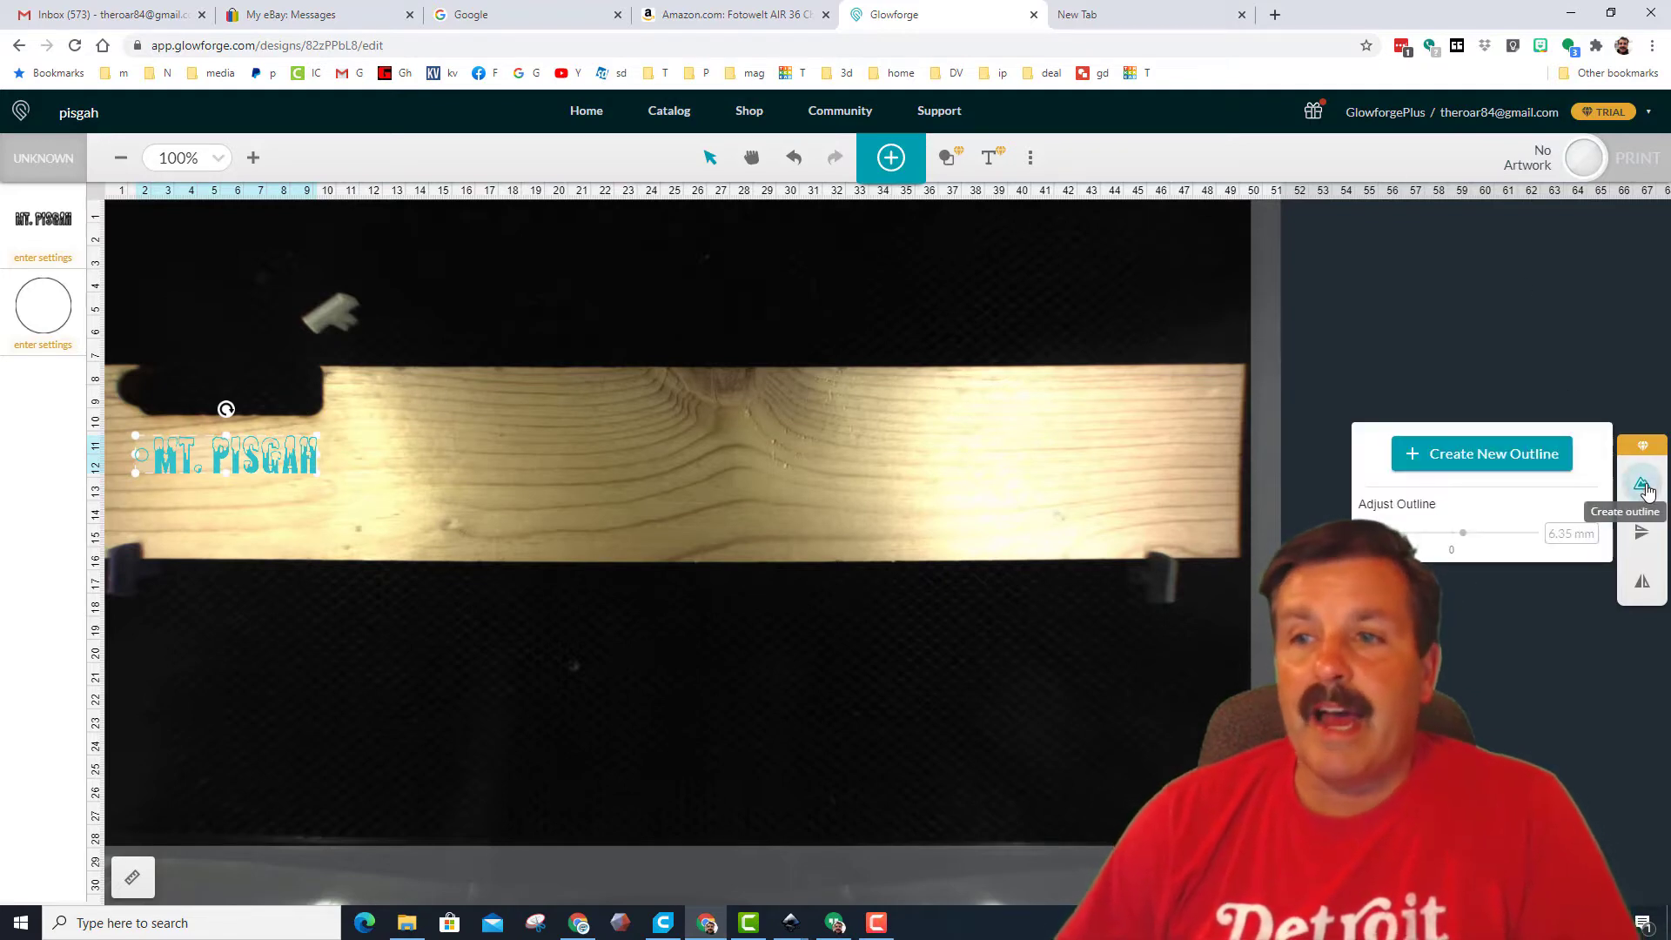
{"action": "left_click", "coordinate": [1451, 462]}
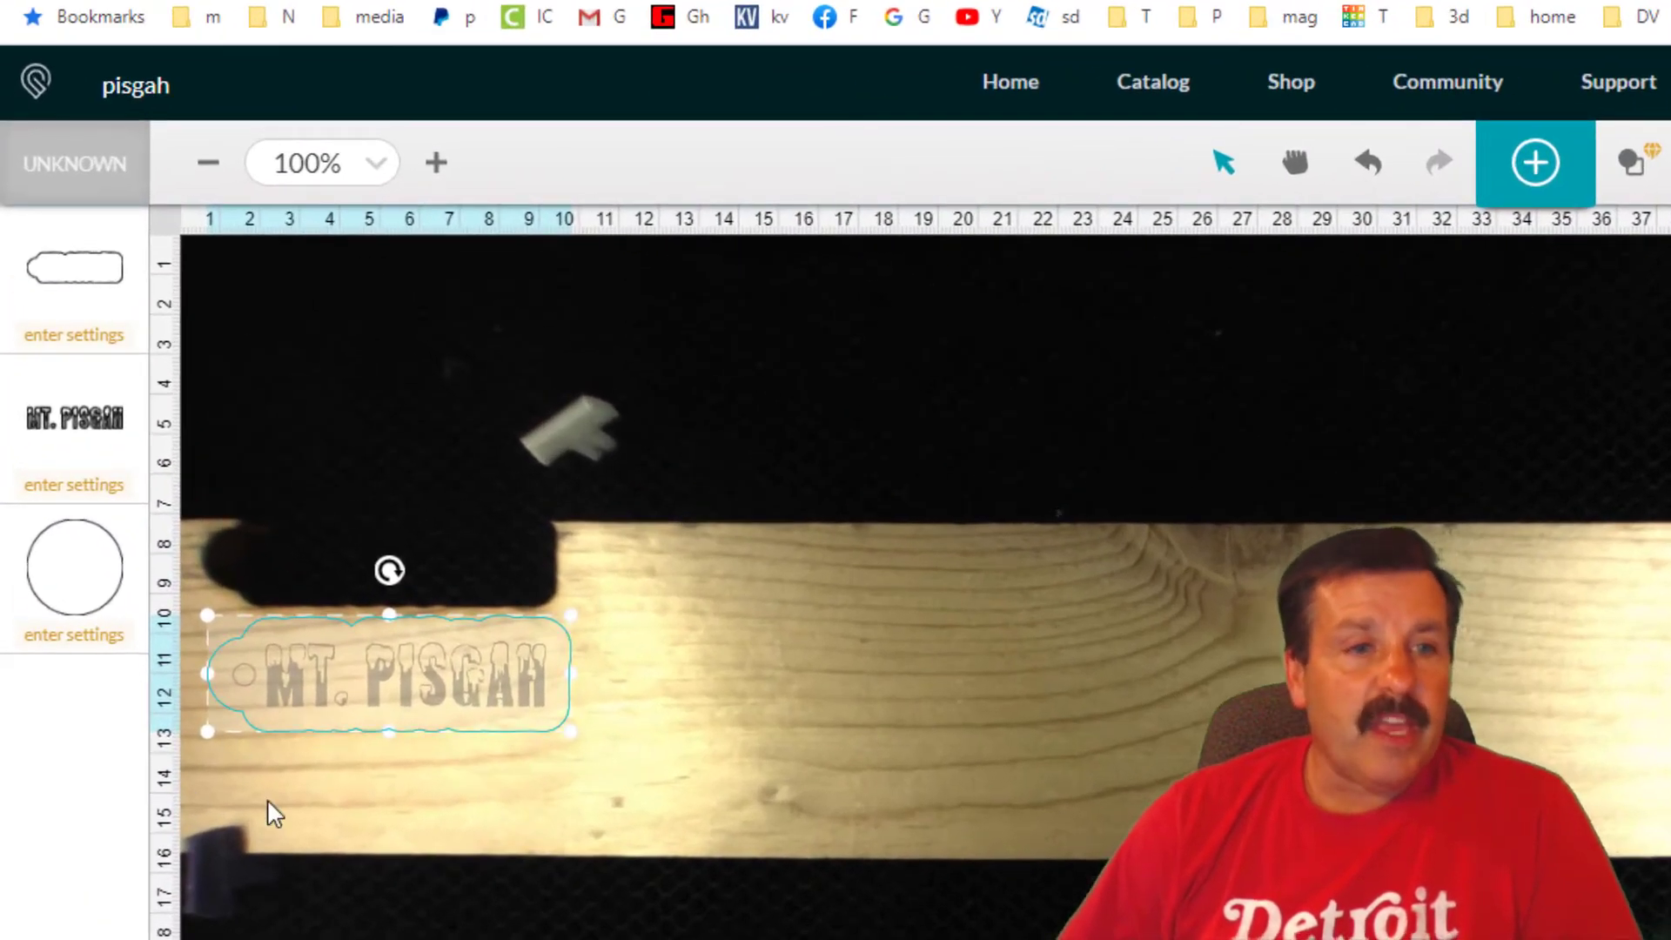
{"action": "left_click", "coordinate": [263, 737]}
{"action": "left_click", "coordinate": [261, 724]}
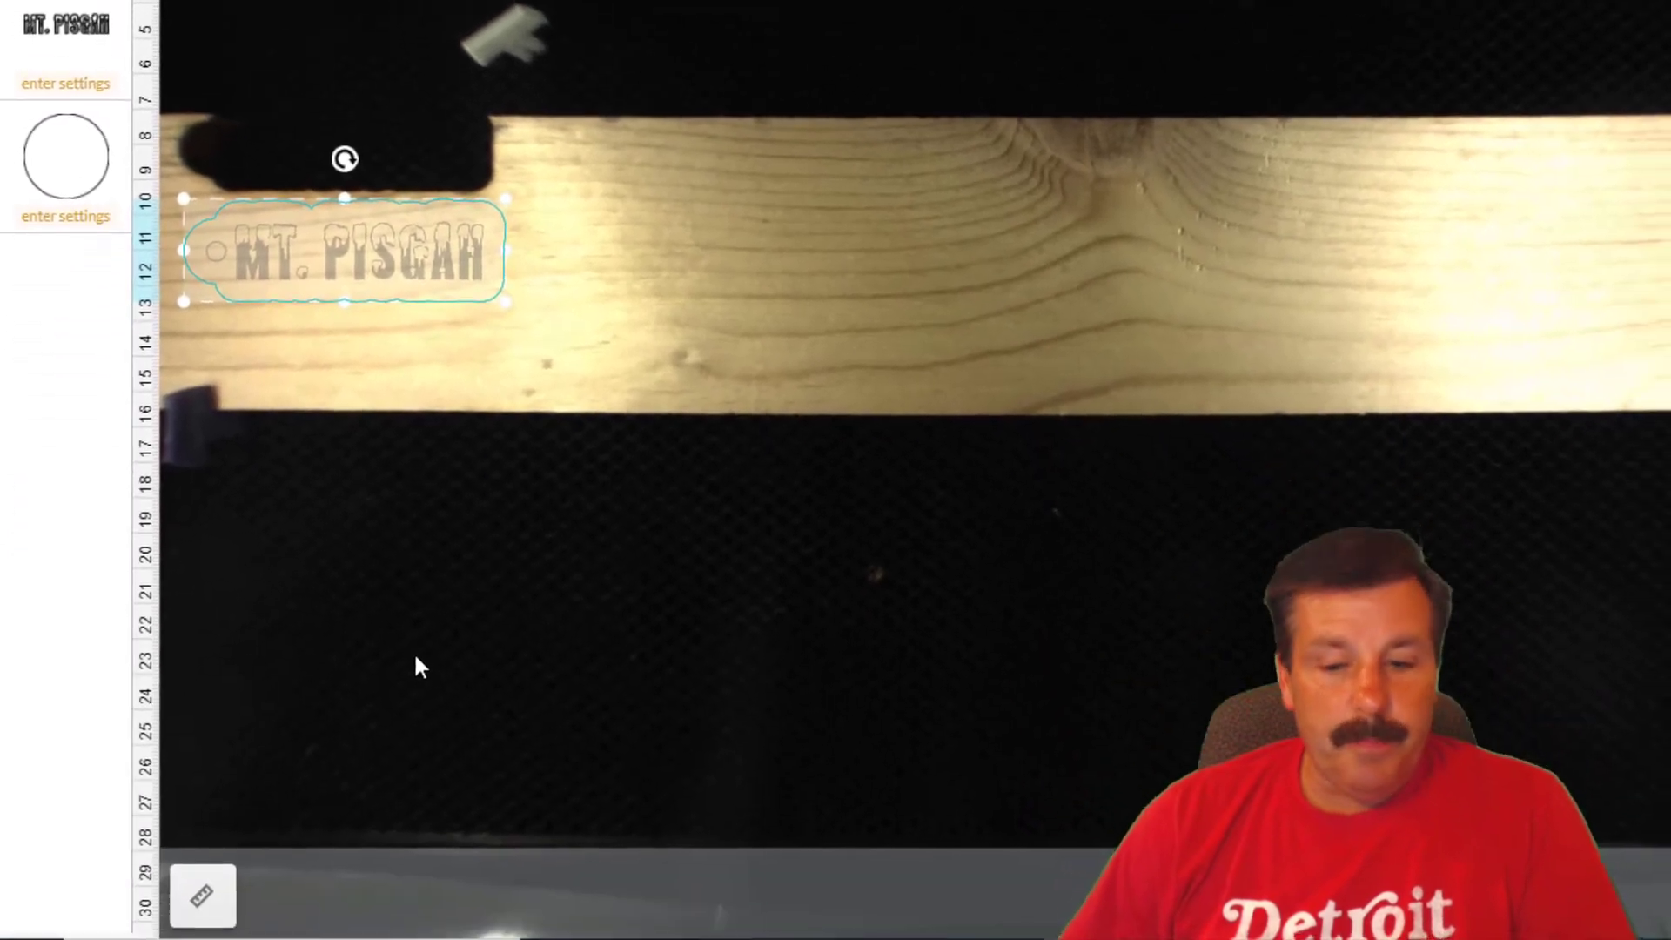
Unlock the aspect ratio and trim each edge to about 90.2 × 25.93 mm
{"action": "left_click", "coordinate": [202, 893]}
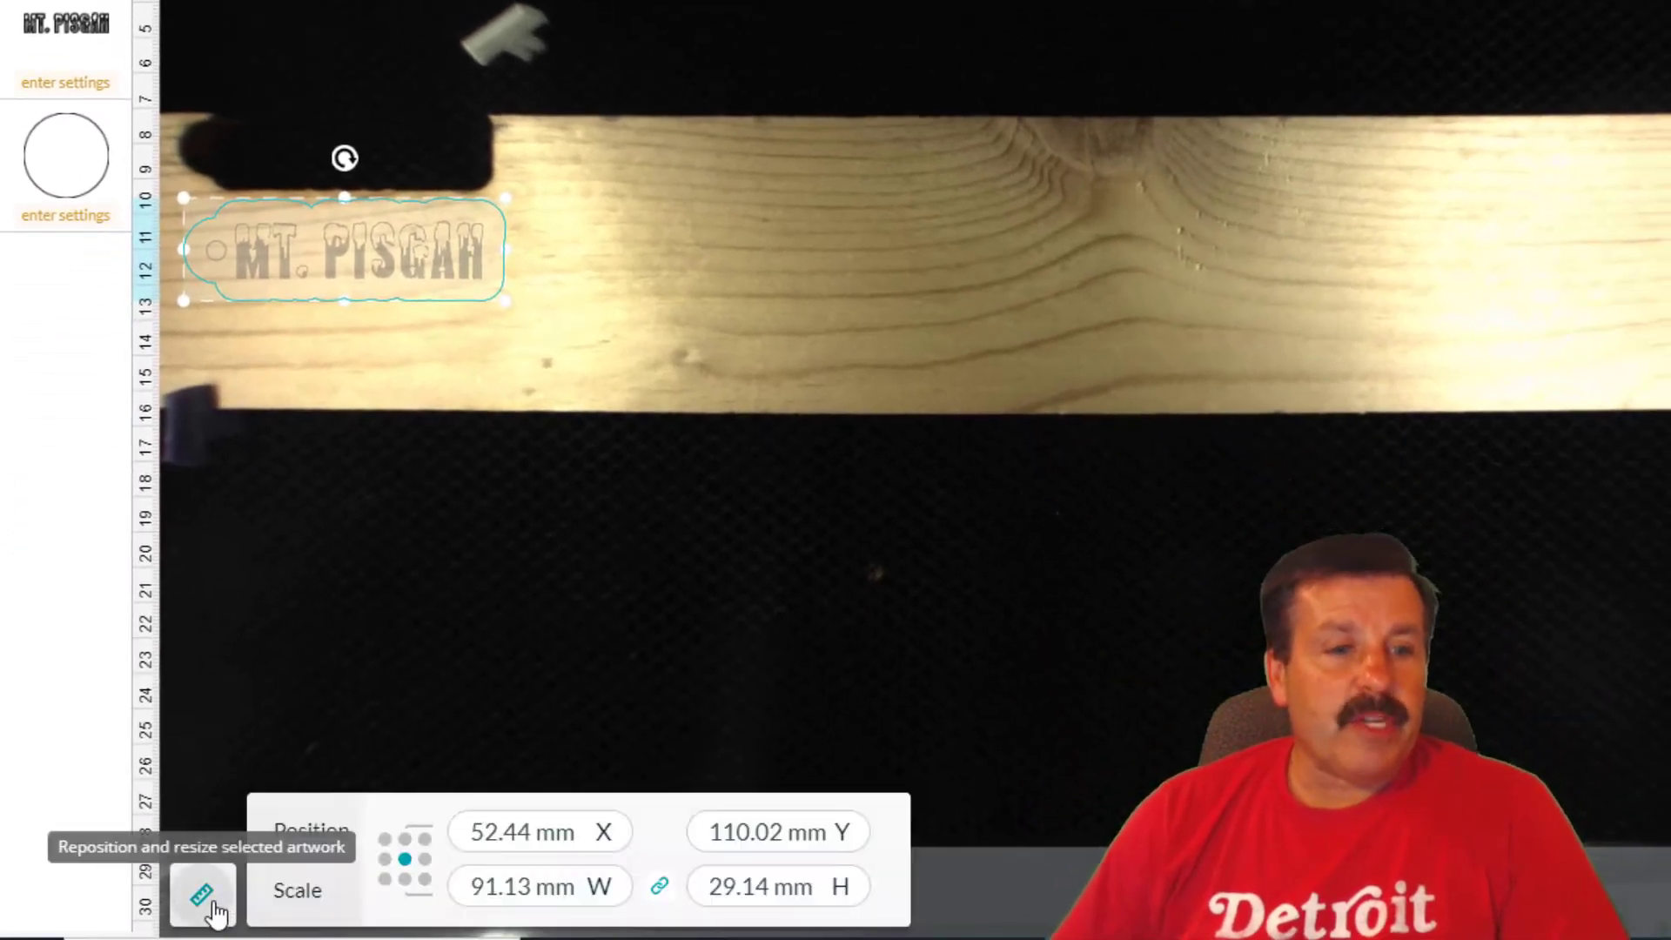
{"action": "left_click", "coordinate": [660, 887]}
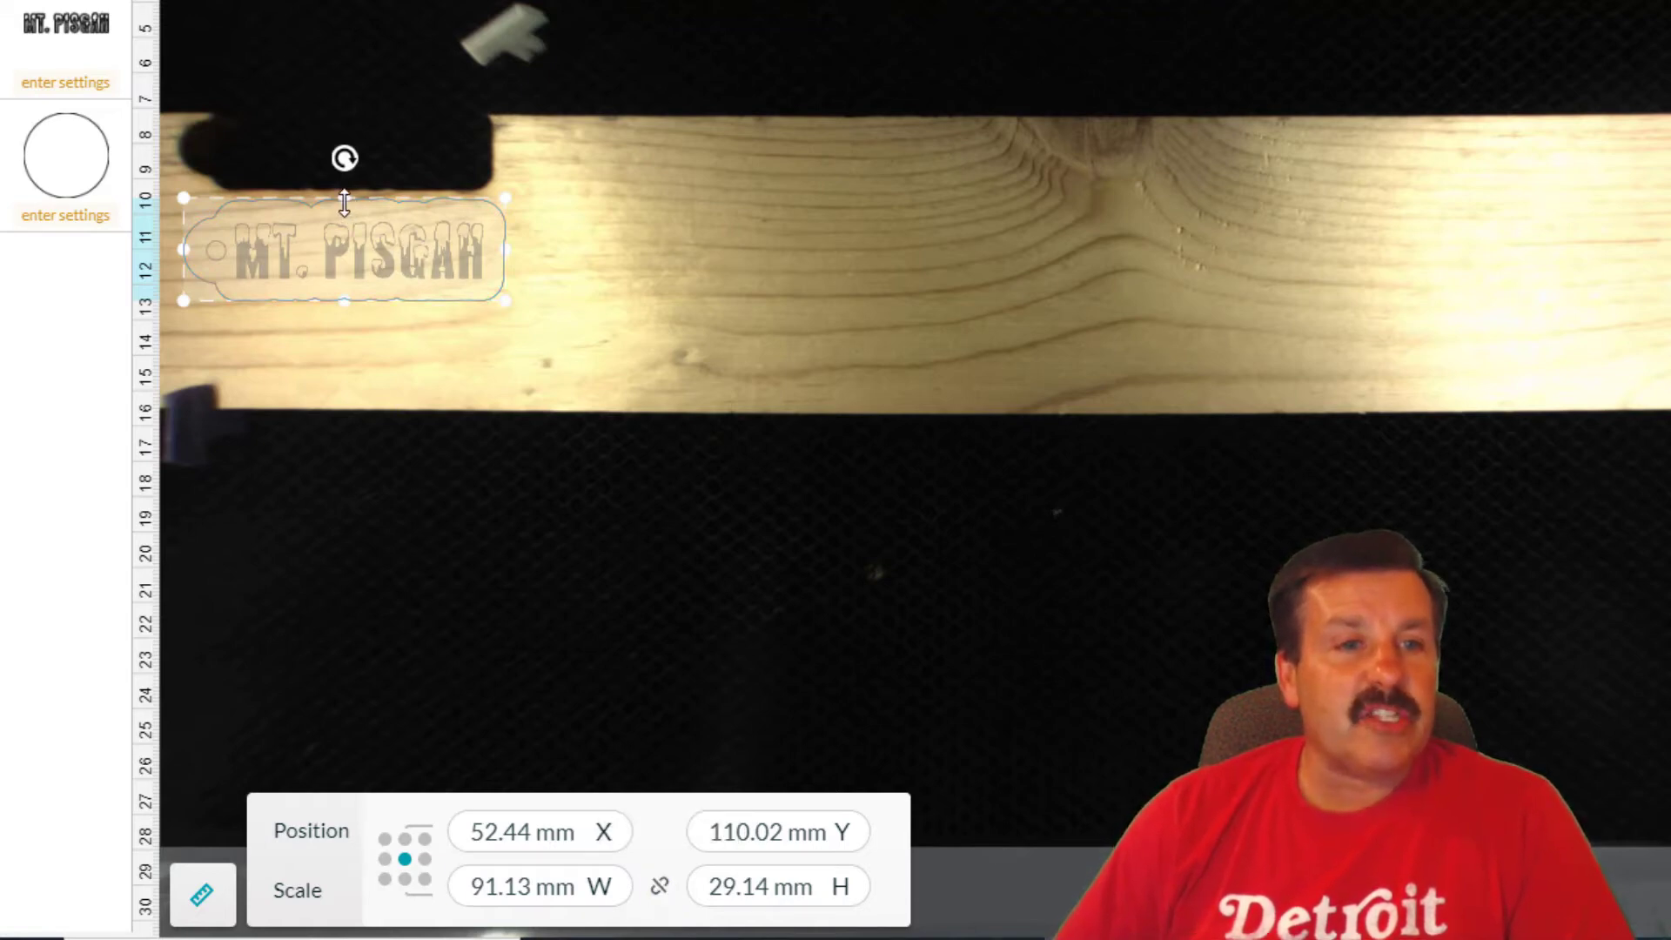
{"action": "left_click_drag", "start_coordinate": [344, 203], "coordinate": [345, 205]}
{"action": "left_click_drag", "start_coordinate": [346, 299], "coordinate": [349, 296]}
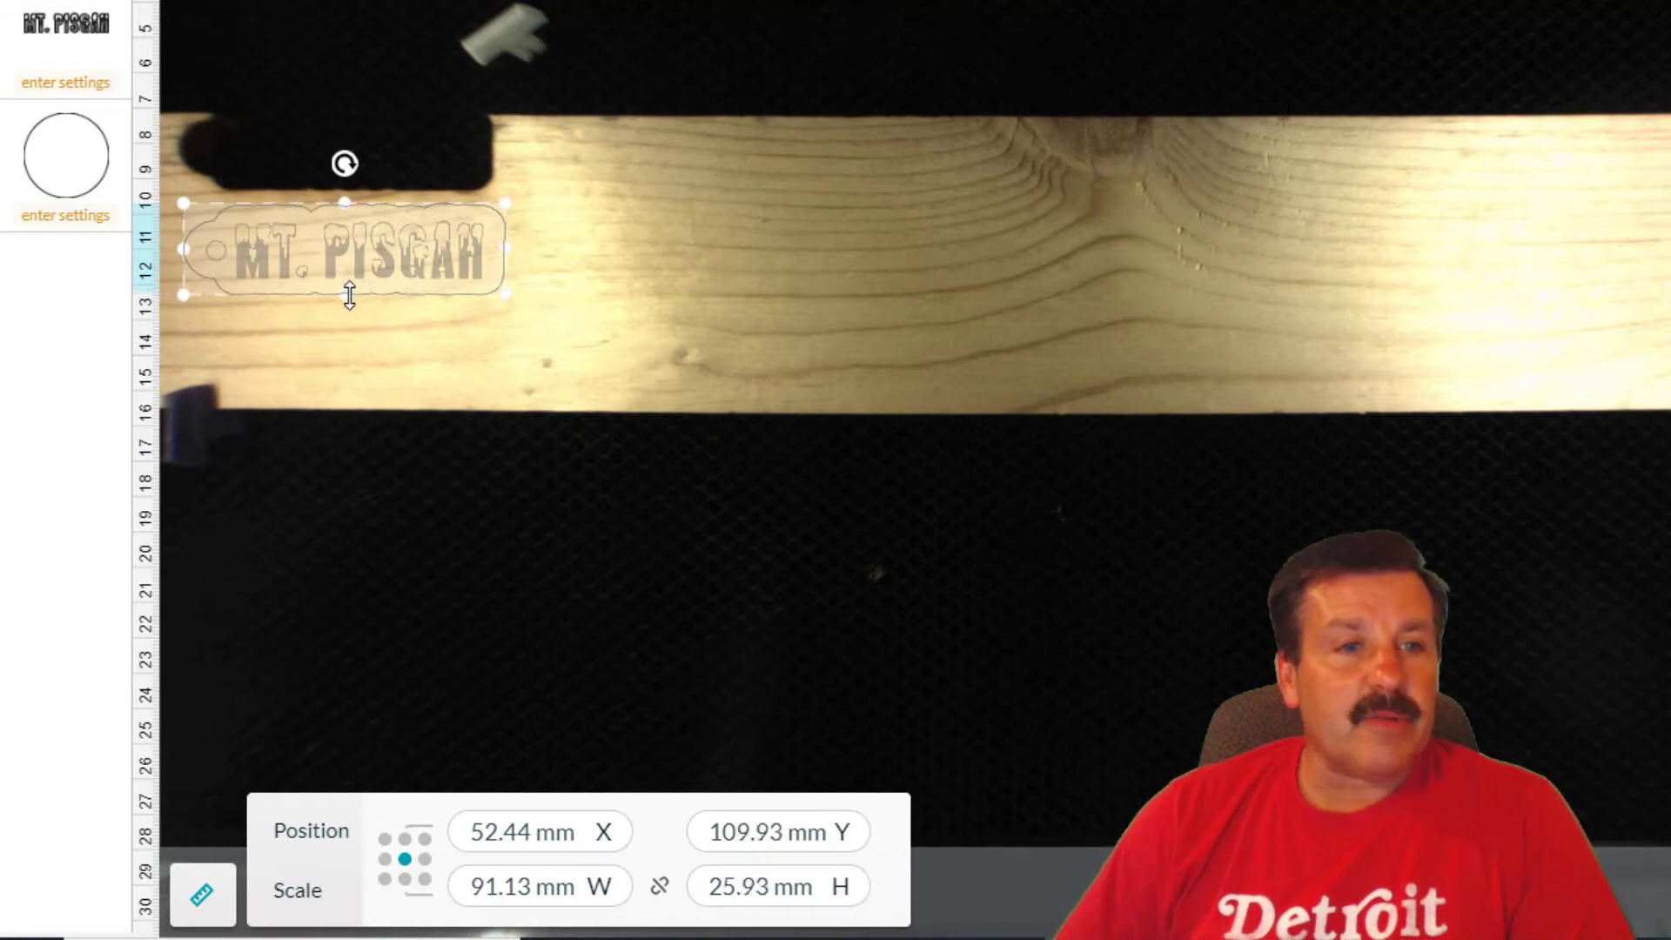
{"action": "left_click_drag", "start_coordinate": [181, 250], "coordinate": [184, 249]}
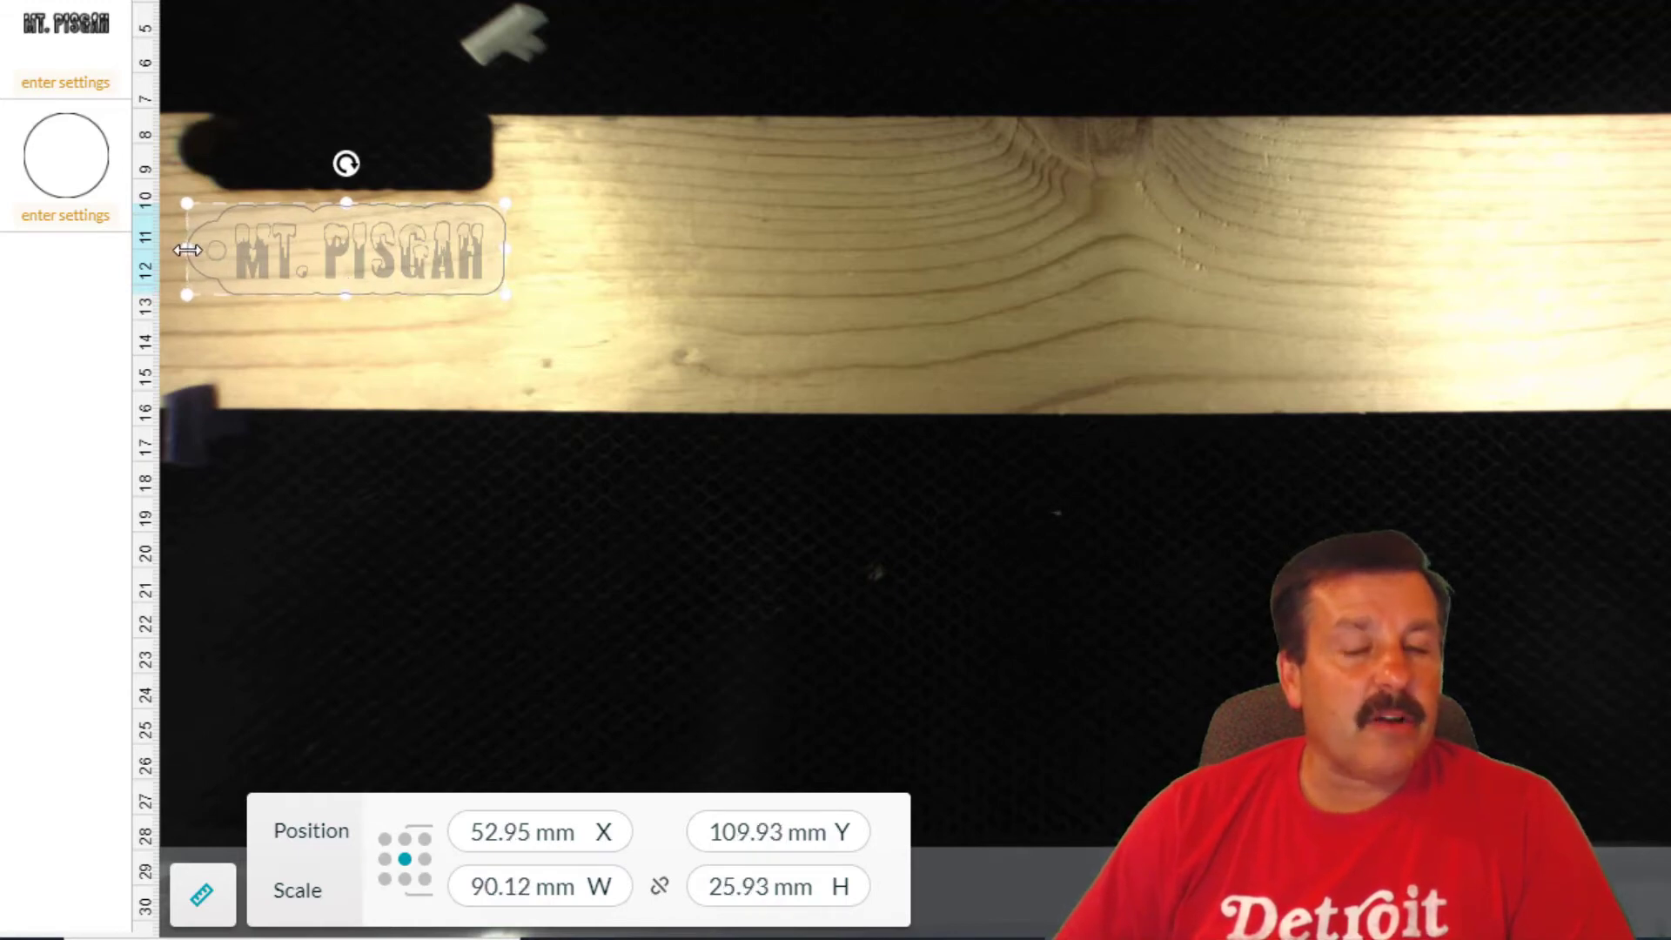
{"action": "left_click_drag", "start_coordinate": [505, 248], "coordinate": [506, 248]}
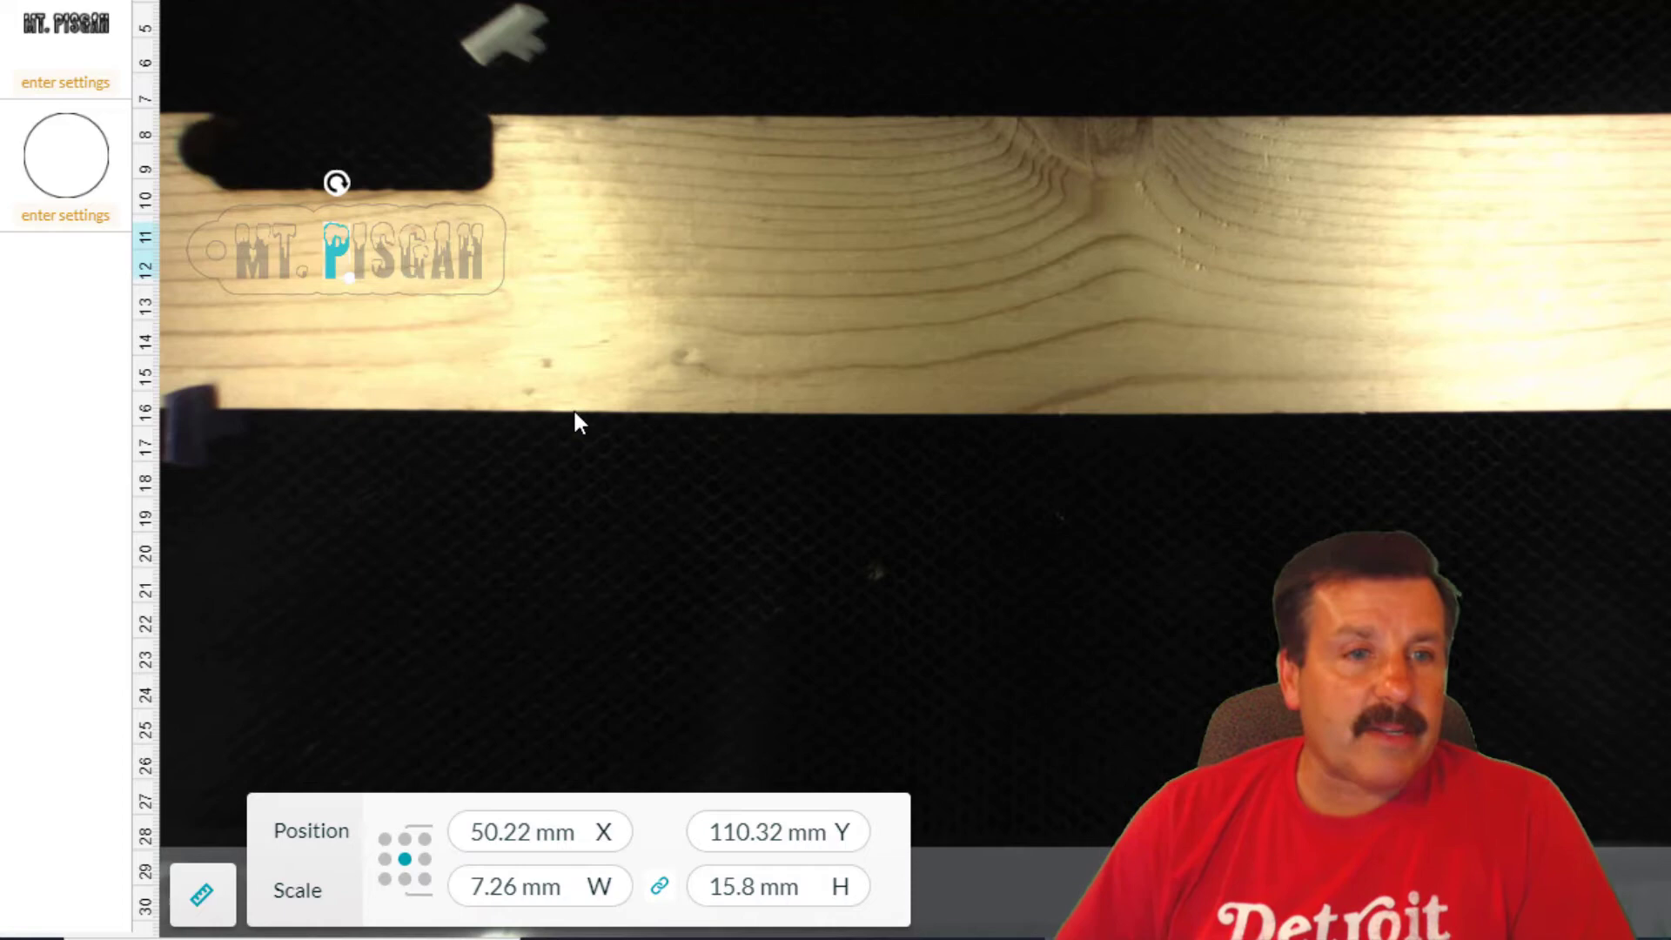
Engrave the text with the 01.500.35 5mm setting at a 4 mm focus height
{"action": "left_click", "coordinate": [77, 84]}
{"action": "left_click", "coordinate": [225, 81]}
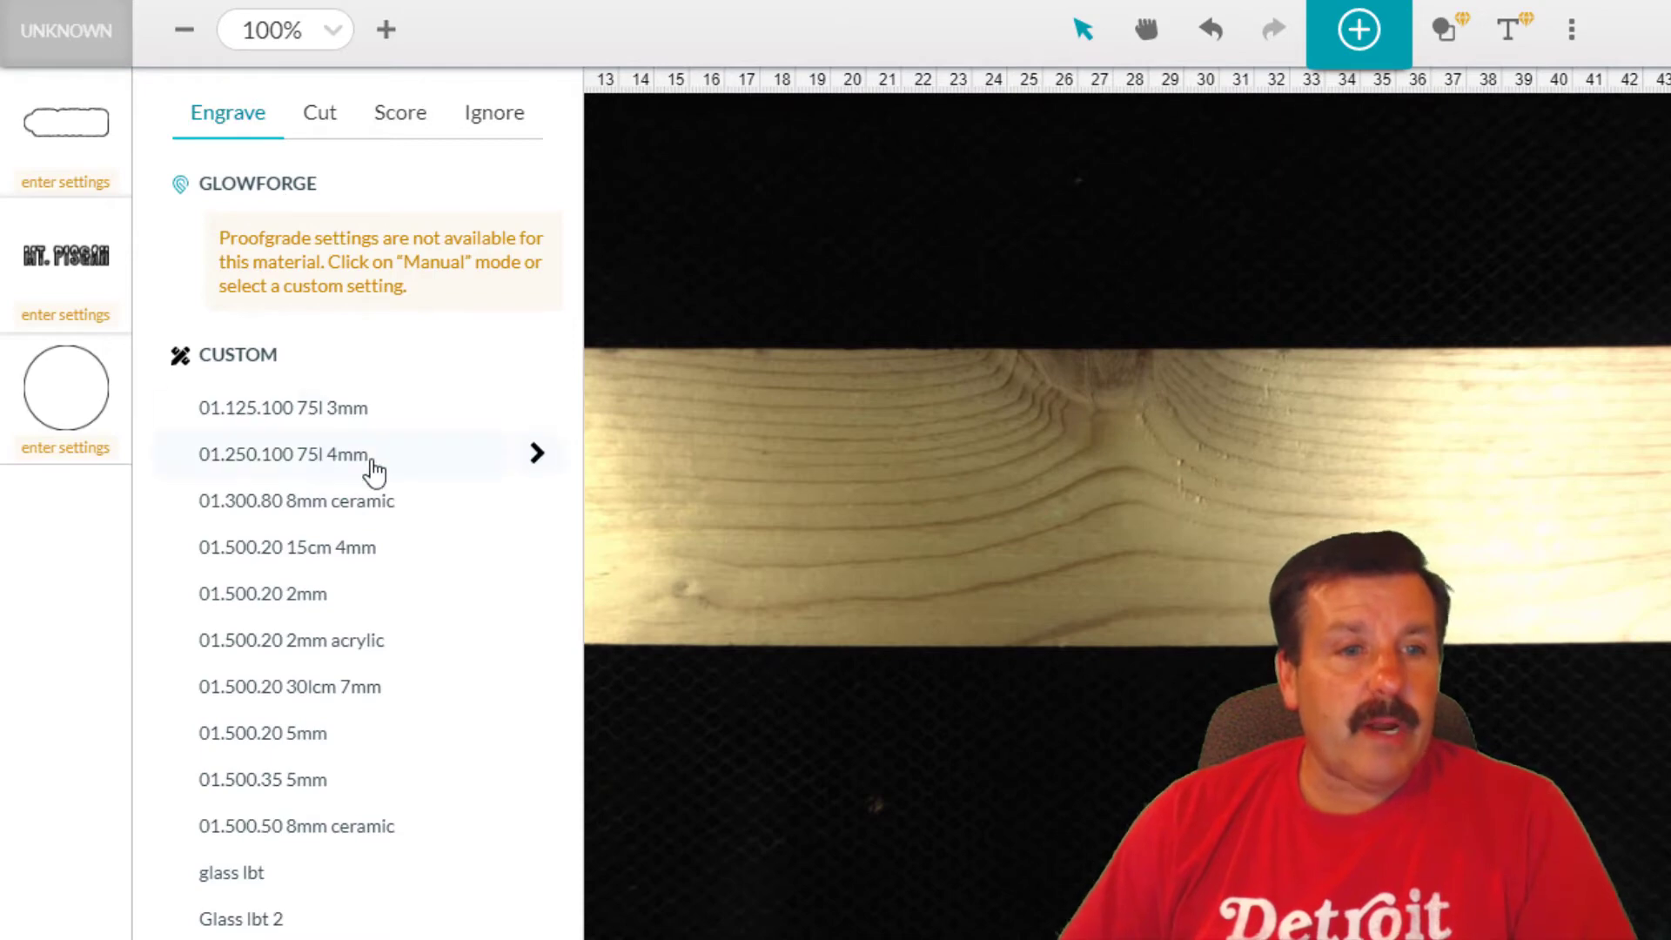
{"action": "left_click", "coordinate": [276, 783]}
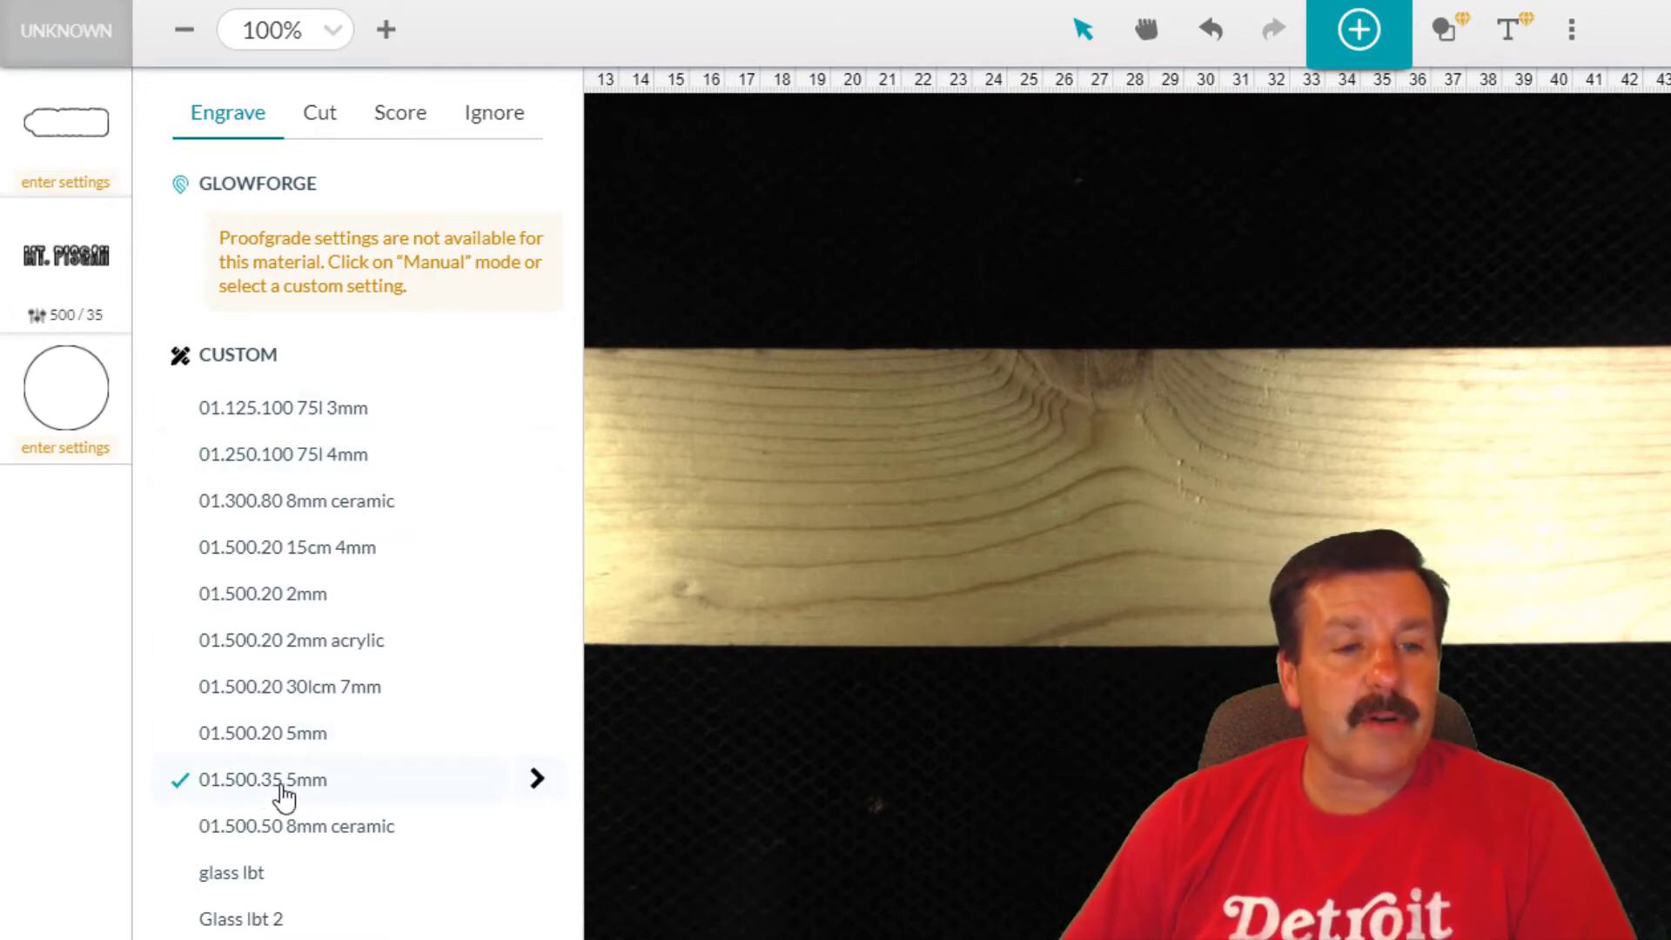
{"action": "left_click", "coordinate": [534, 779]}
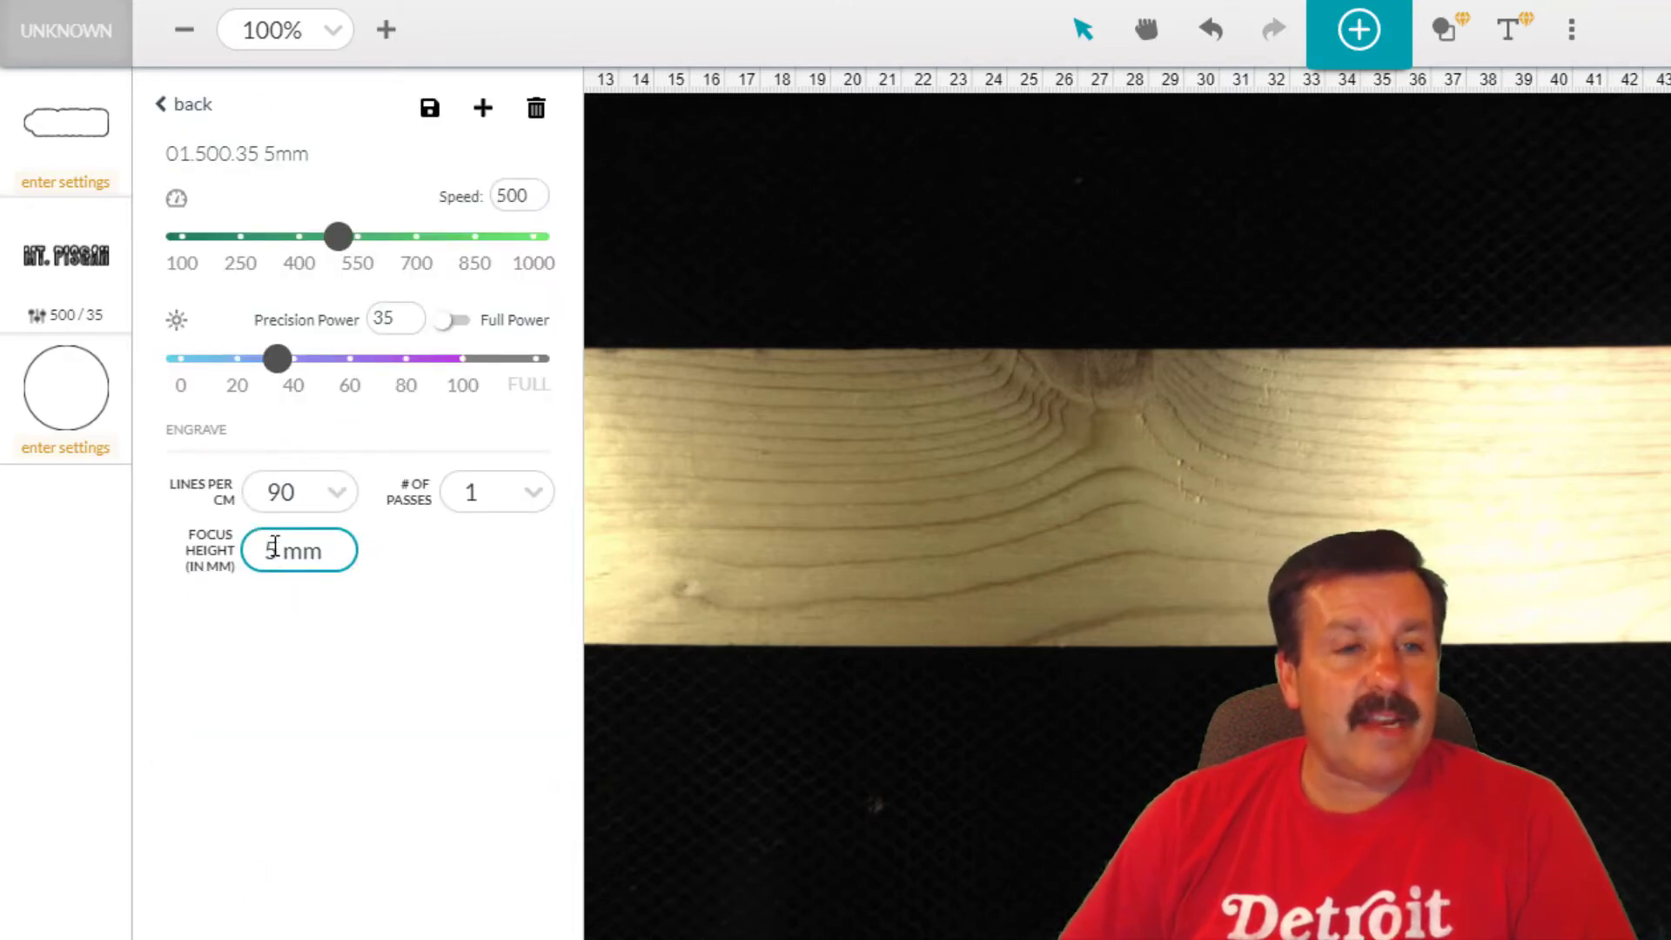
{"action": "left_click_drag", "start_coordinate": [277, 551], "coordinate": [245, 552]}
{"action": "type", "text": "4"}
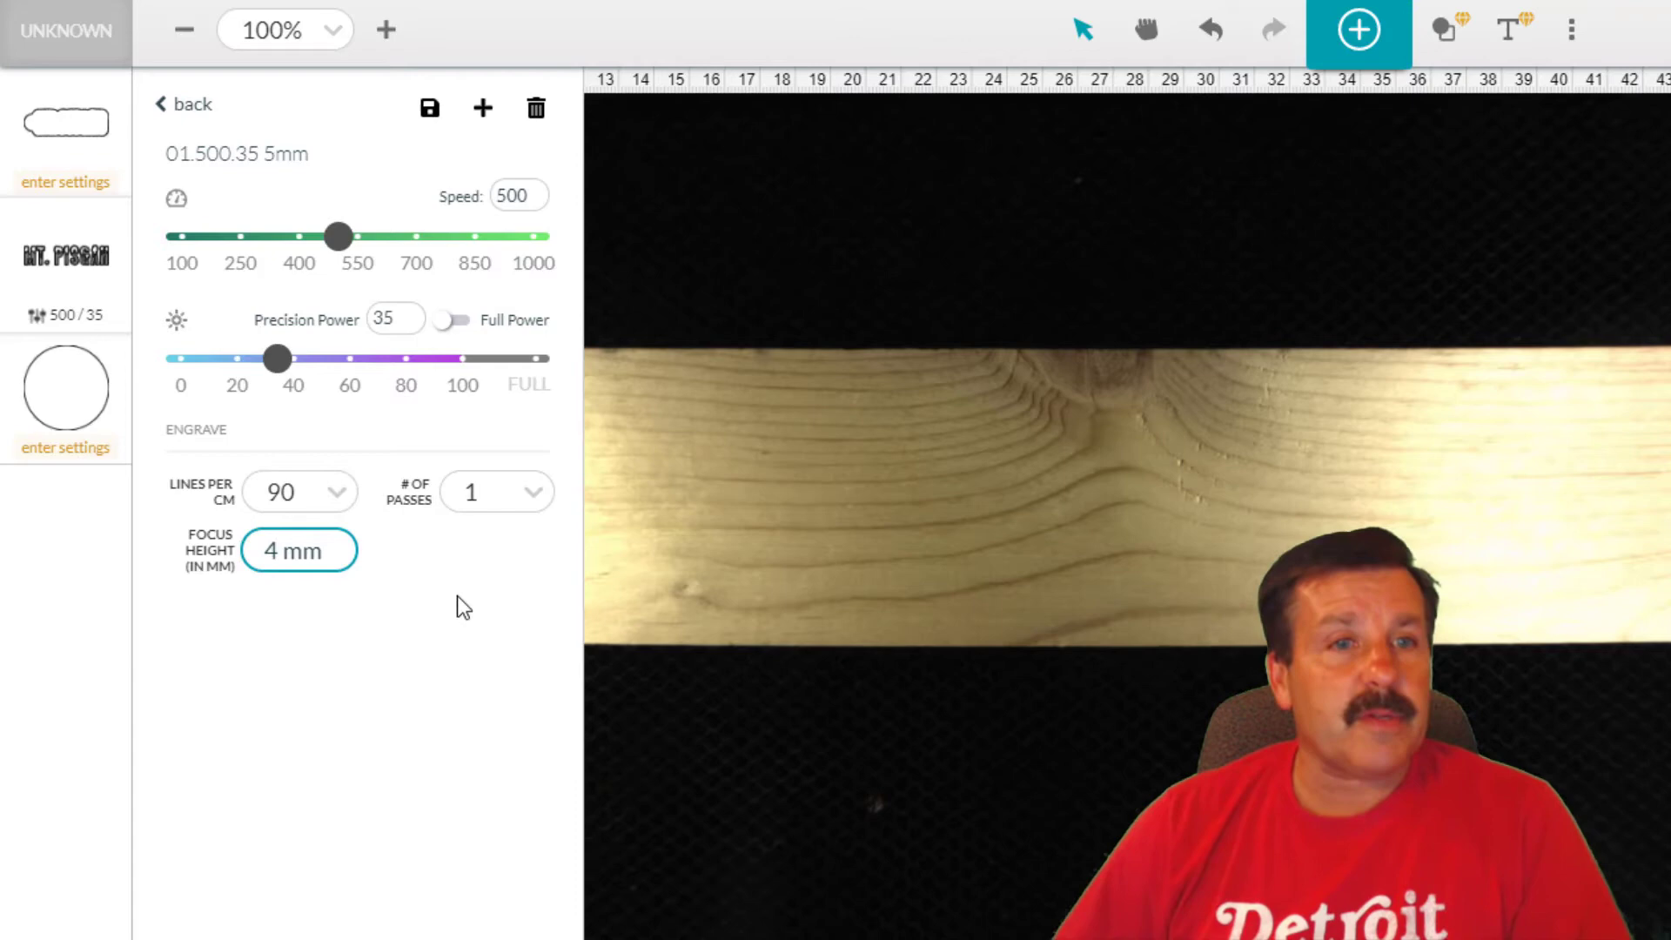
{"action": "left_click", "coordinate": [818, 485]}
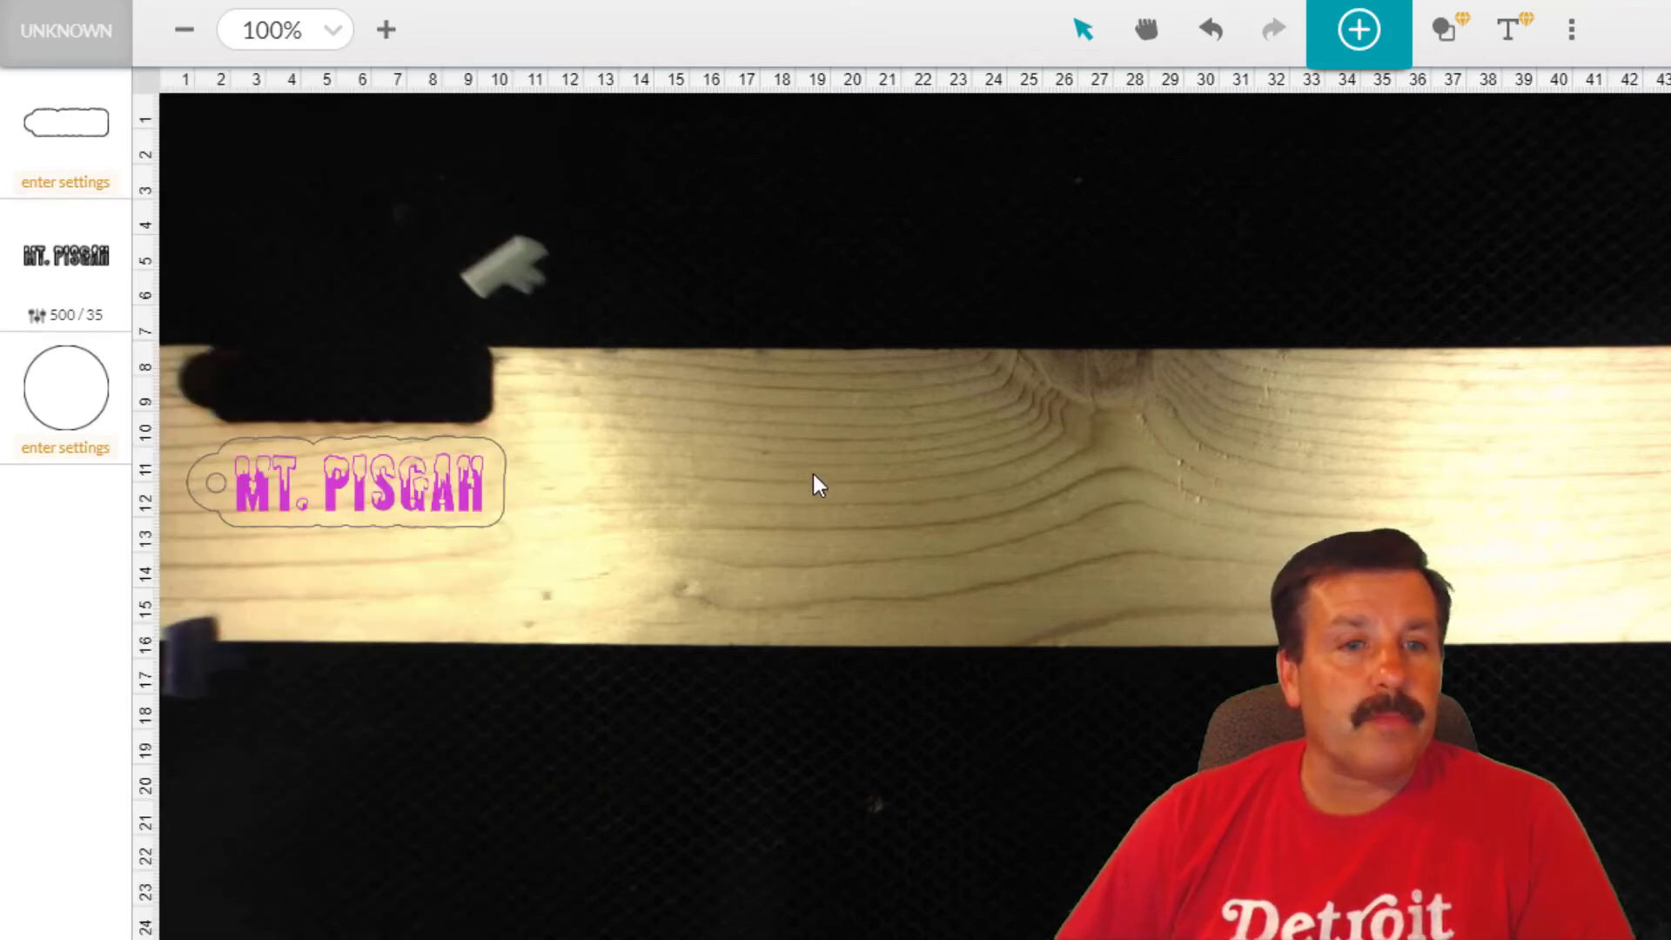
Set the outline to cut with the 01.100.125 4mm wood keychain setting
{"action": "left_click", "coordinate": [507, 459]}
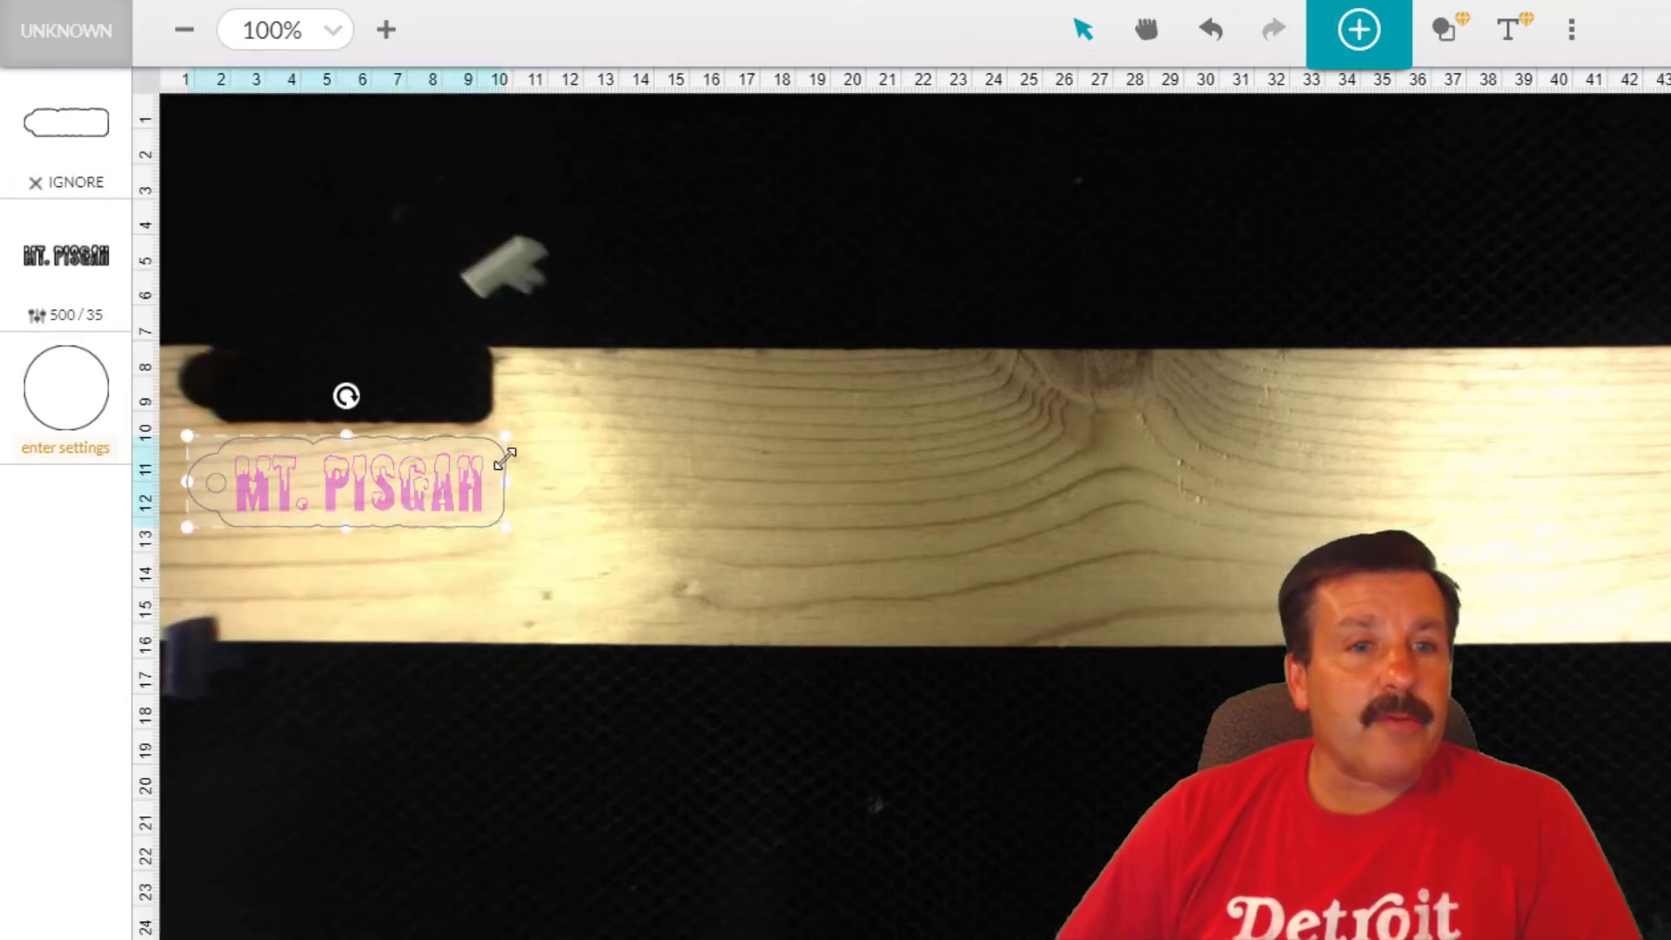
{"action": "left_click", "coordinate": [70, 184]}
{"action": "left_click", "coordinate": [227, 113]}
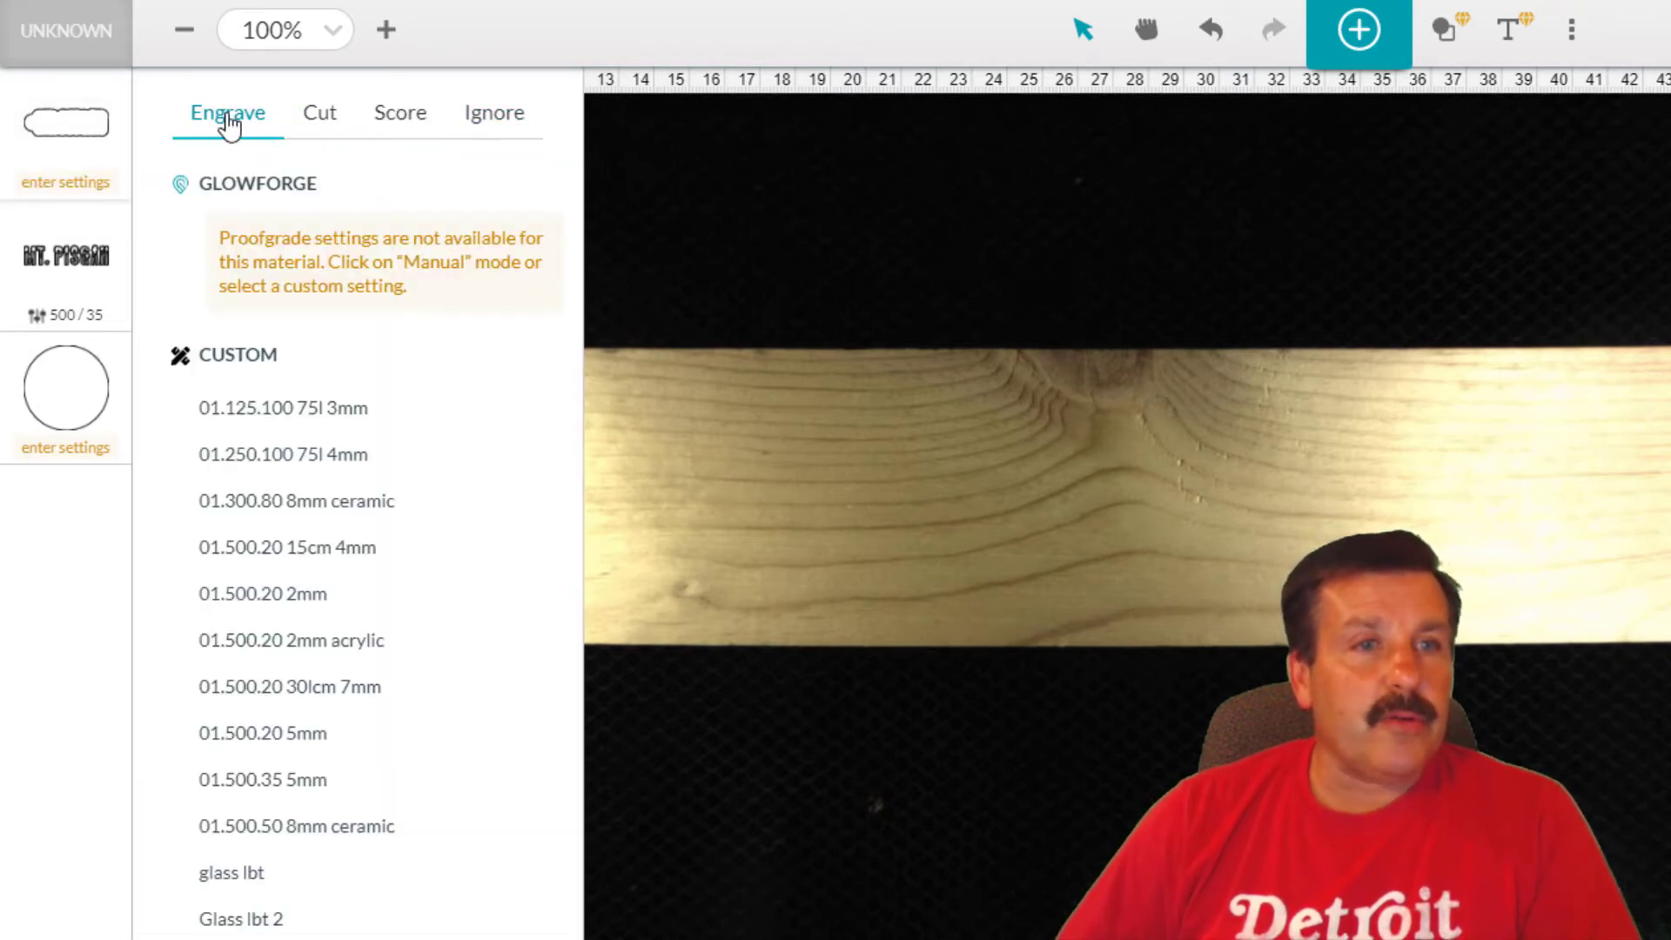
{"action": "left_click", "coordinate": [319, 114]}
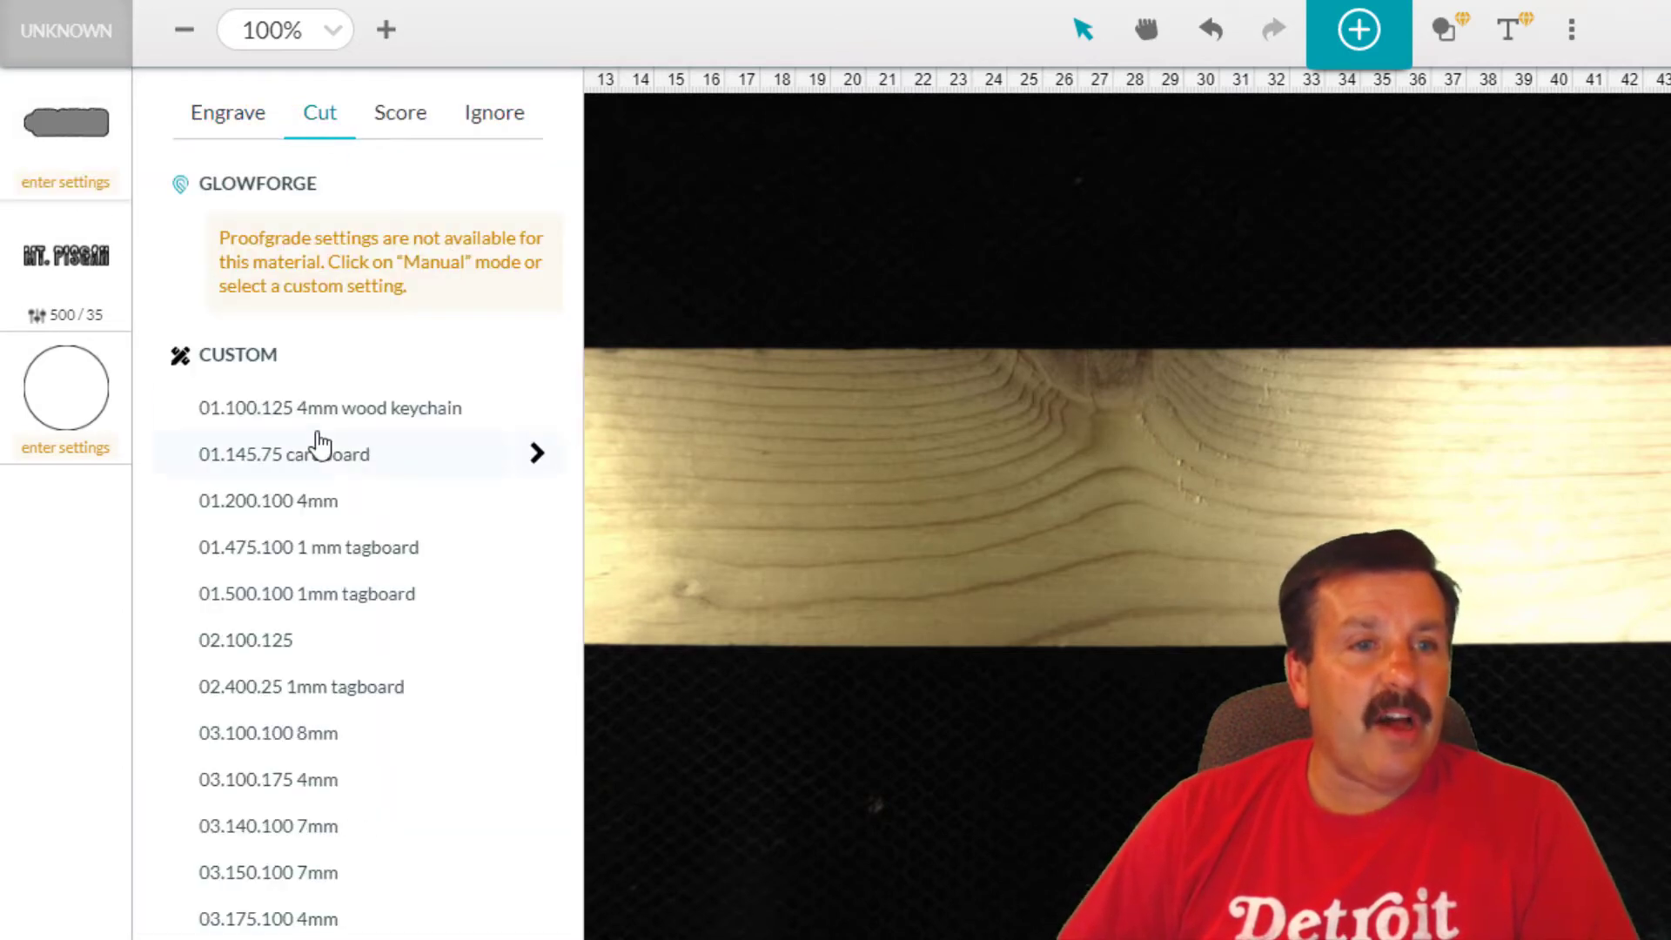
{"action": "left_click", "coordinate": [230, 416]}
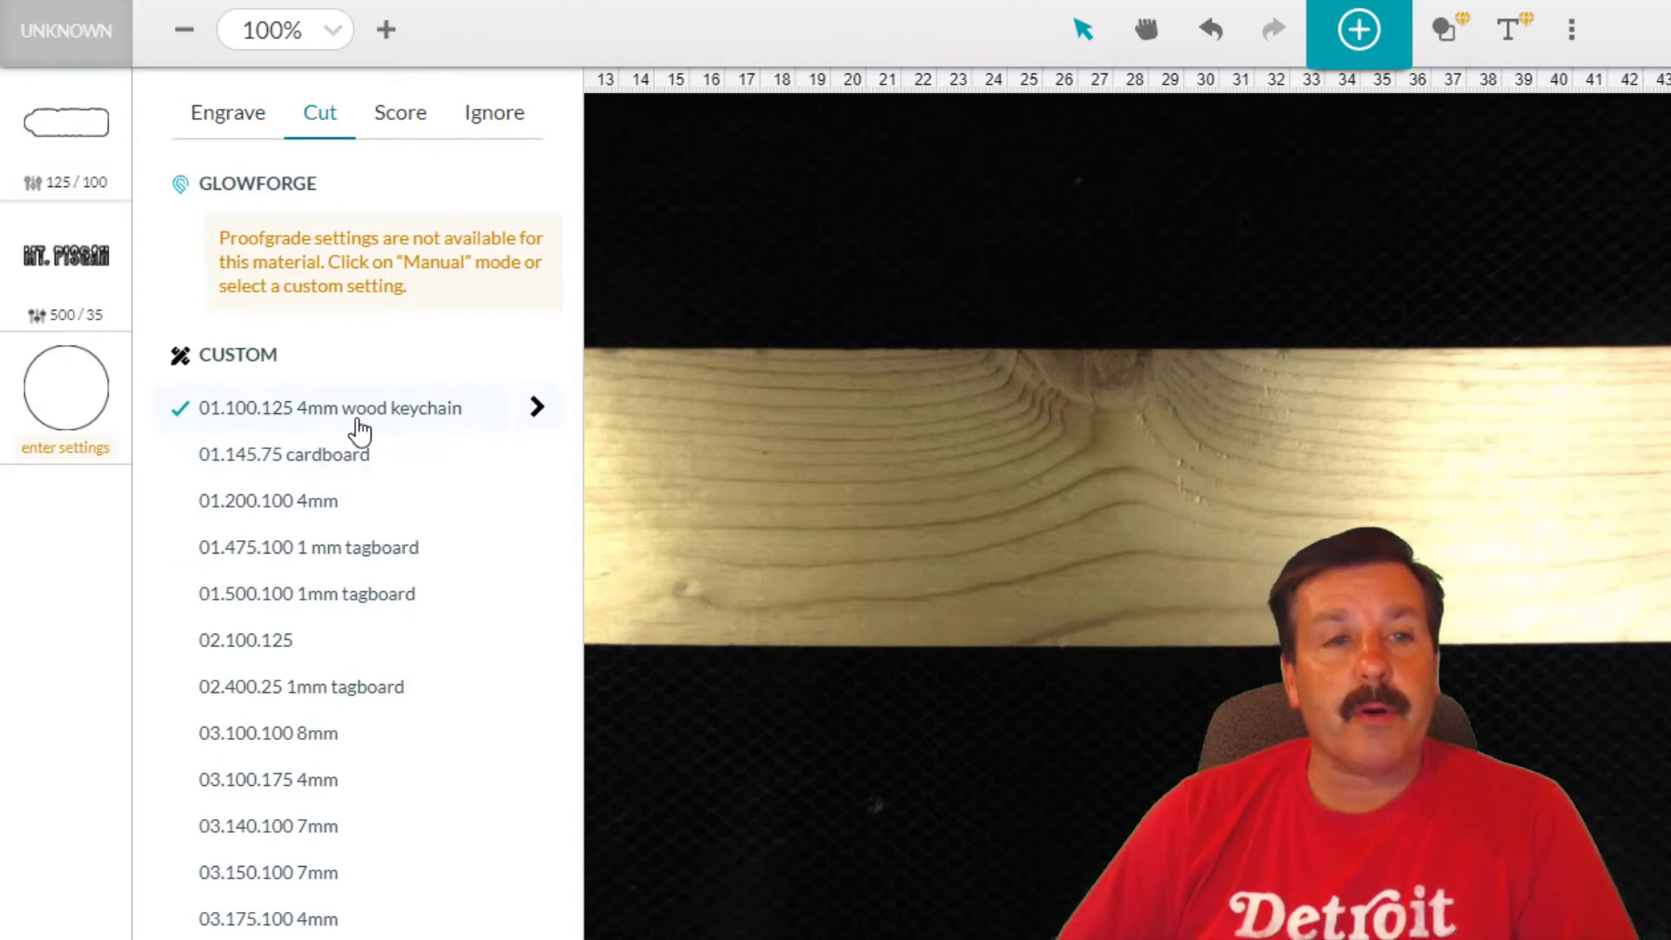
{"action": "left_click", "coordinate": [713, 414]}
Cut the keyring hole with the same keychain setting in 2 passes
{"action": "left_click", "coordinate": [215, 494]}
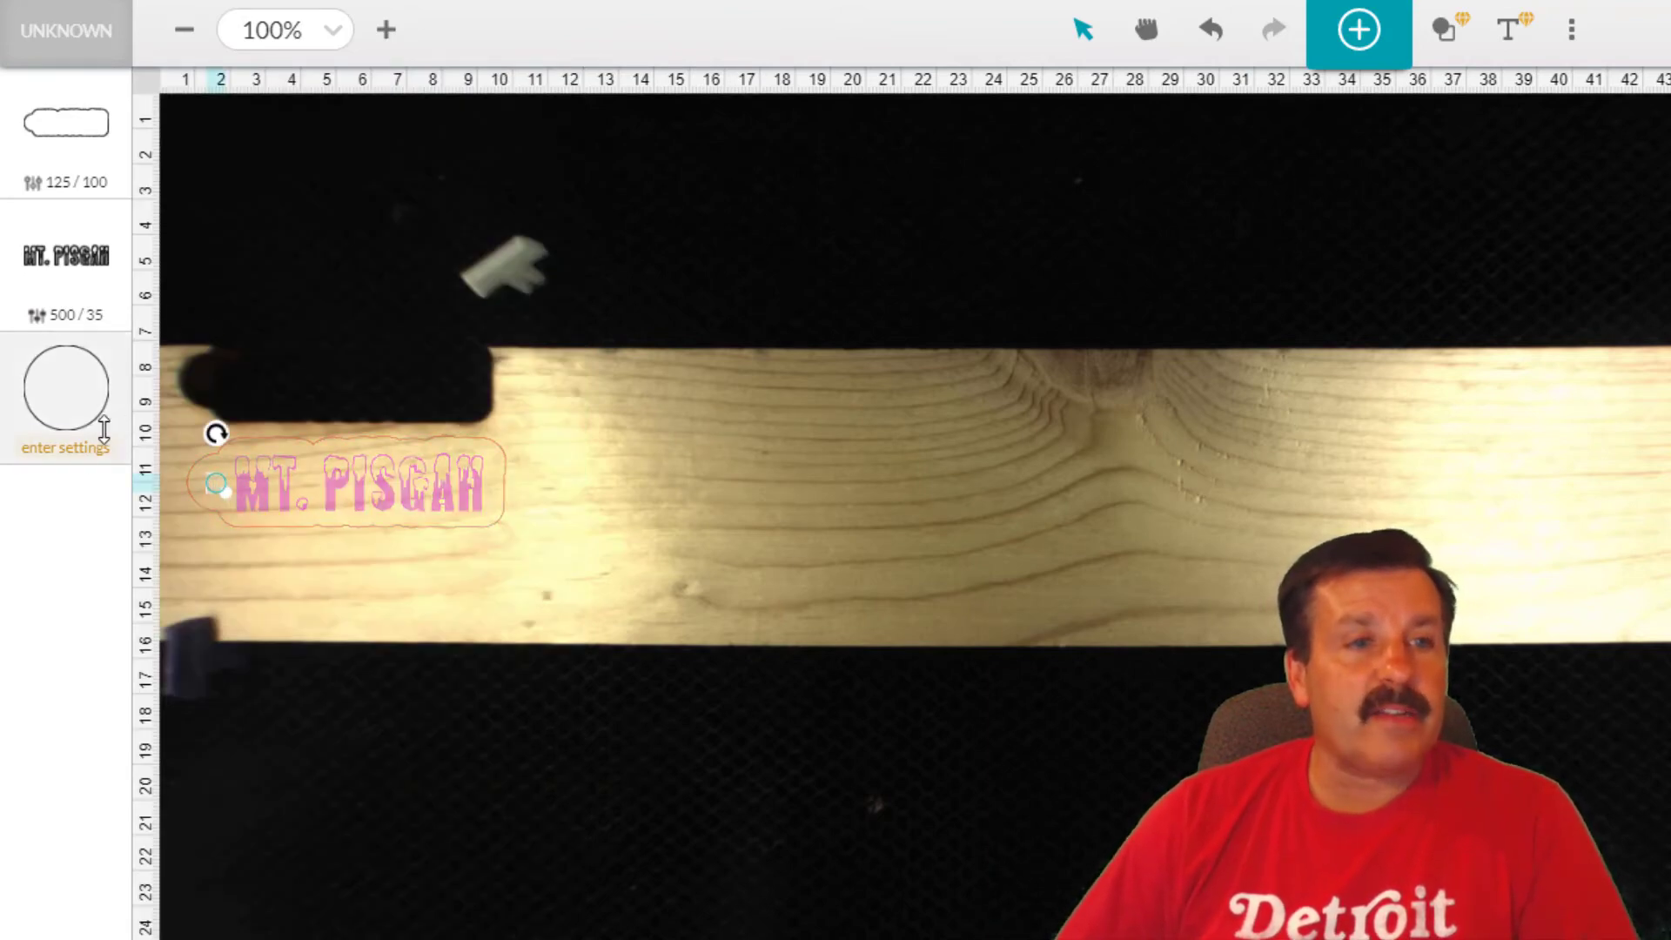
{"action": "left_click", "coordinate": [72, 447]}
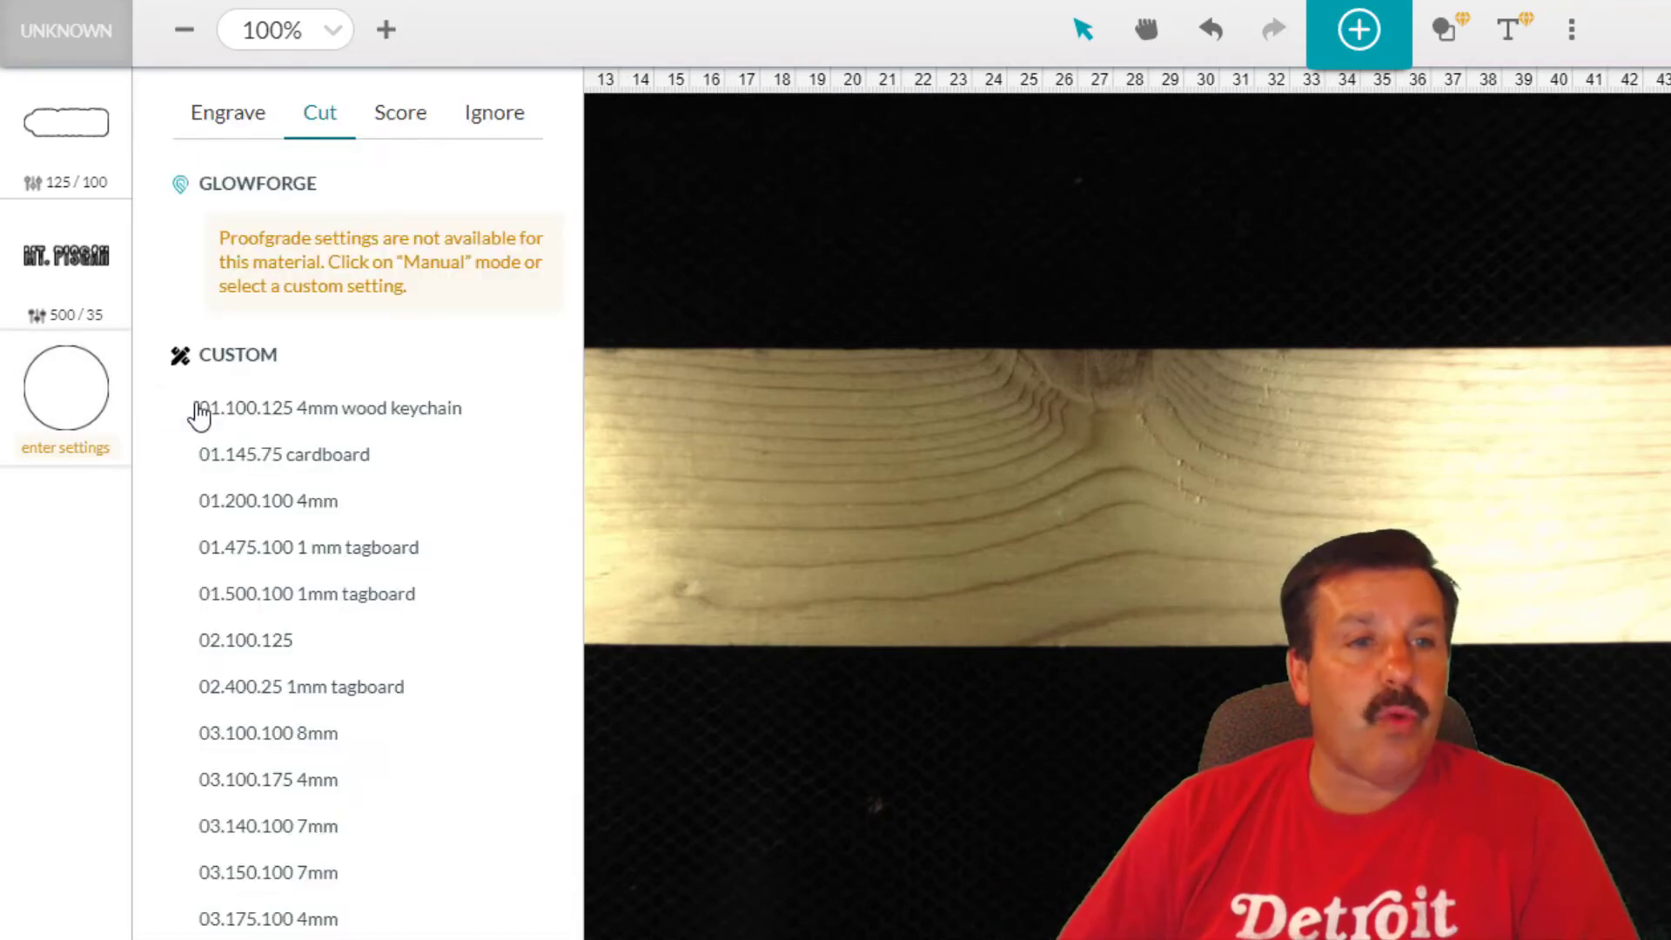
{"action": "left_click", "coordinate": [299, 409]}
{"action": "left_click", "coordinate": [522, 408]}
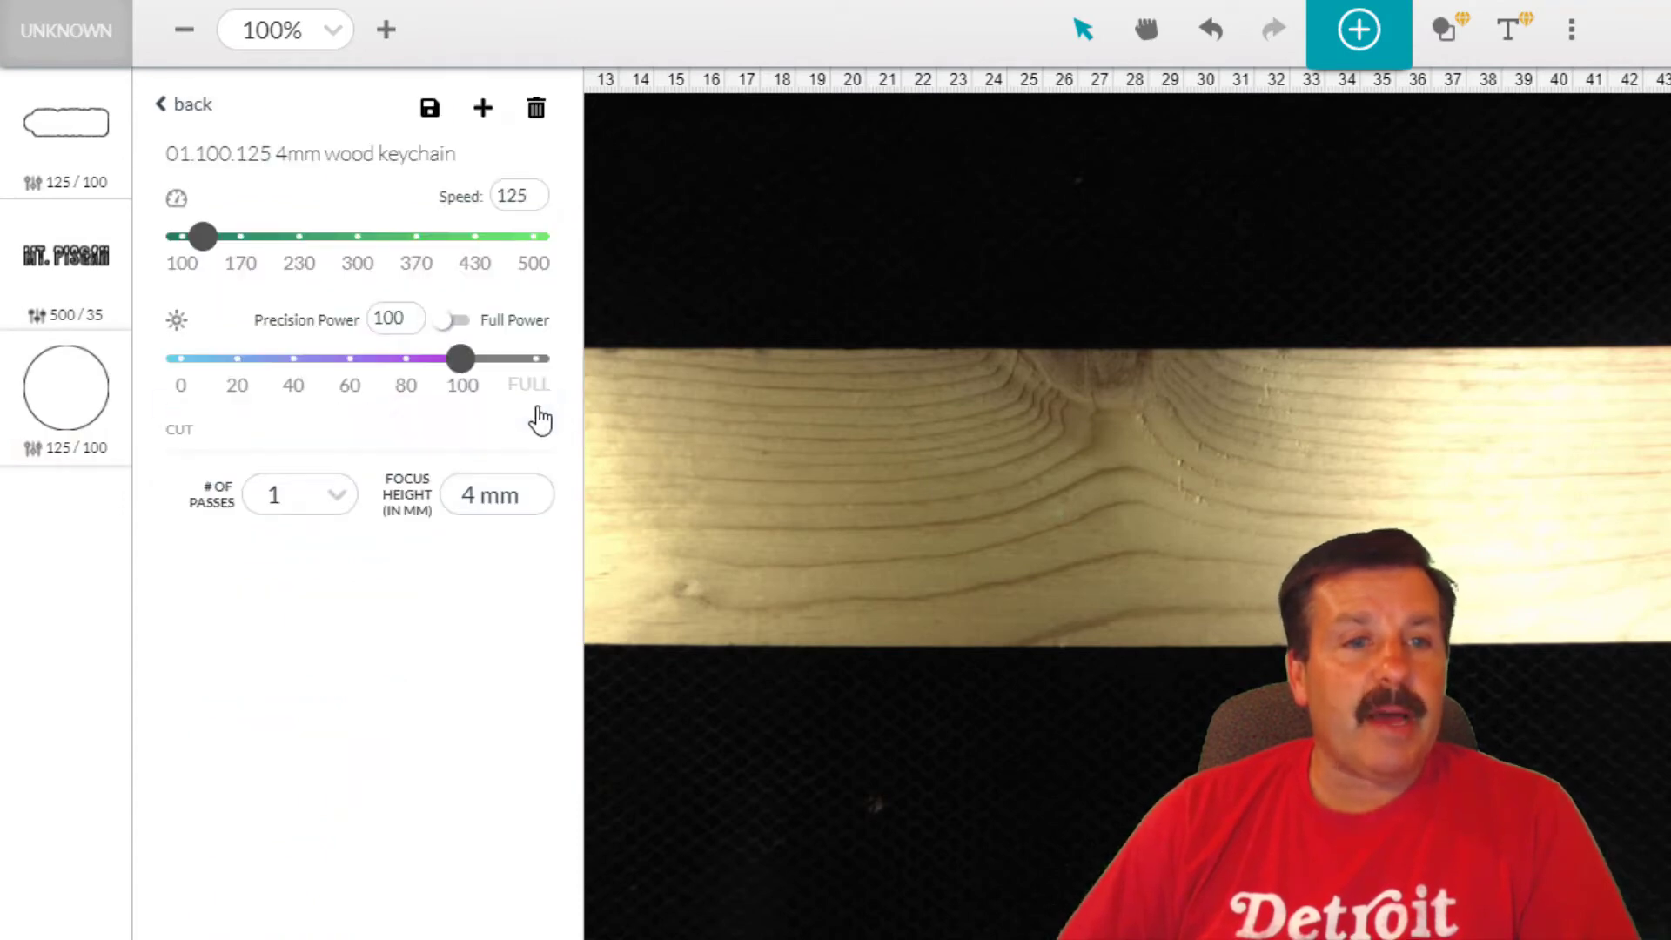
{"action": "left_click", "coordinate": [338, 509]}
{"action": "left_click", "coordinate": [277, 602]}
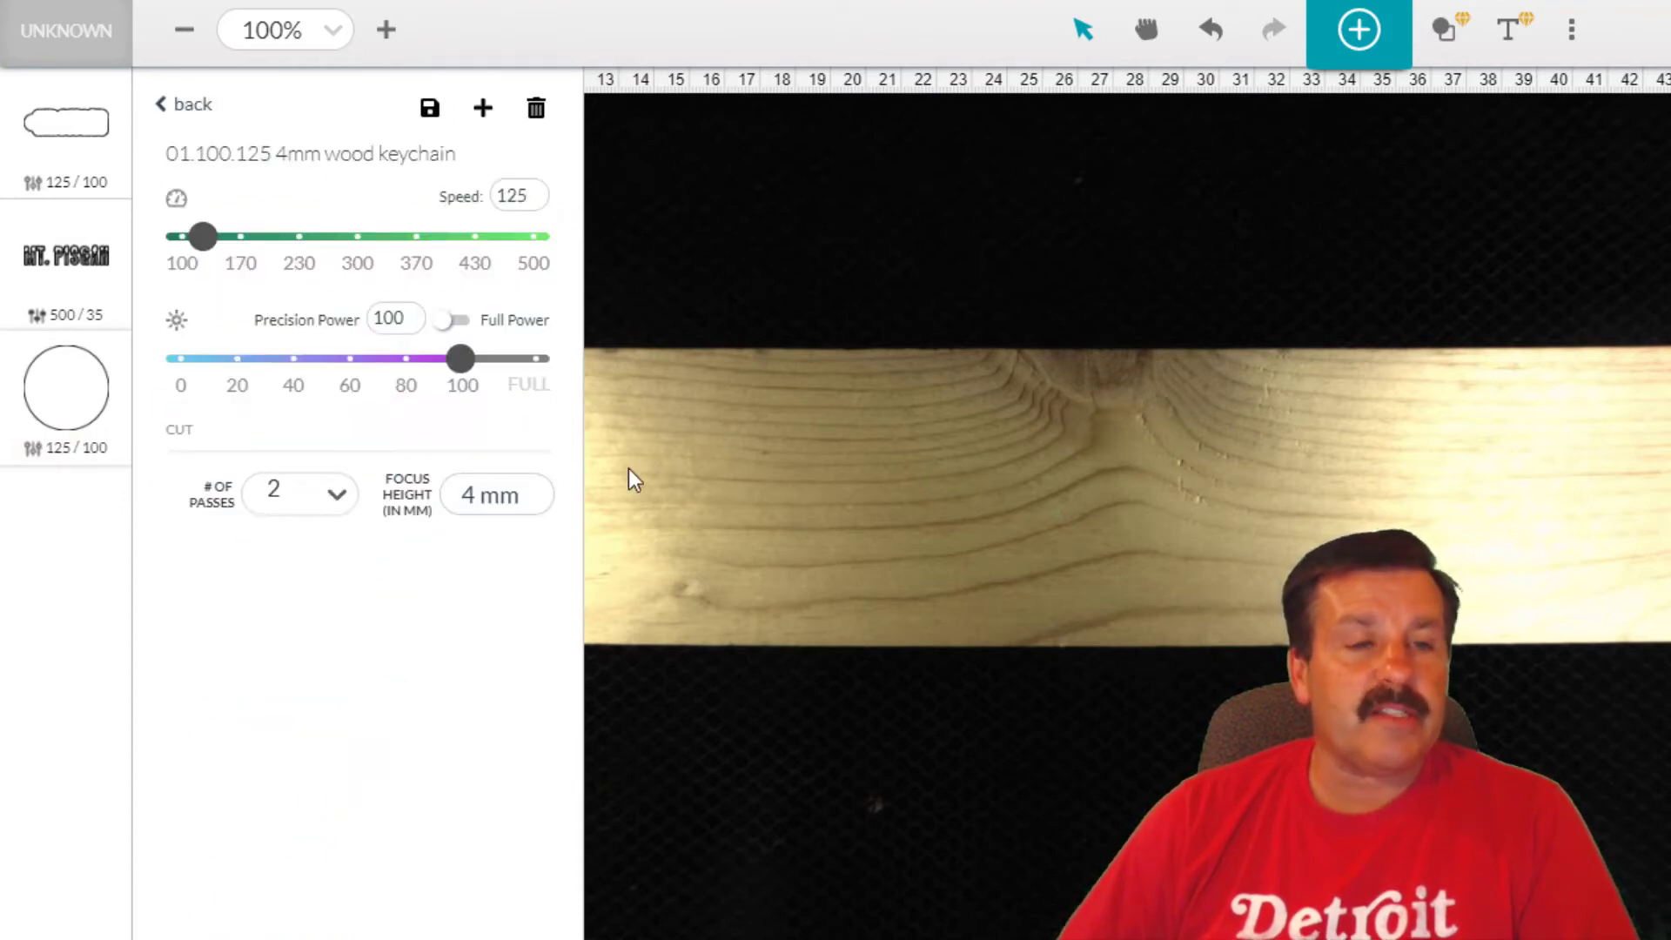
{"action": "left_click", "coordinate": [628, 472]}
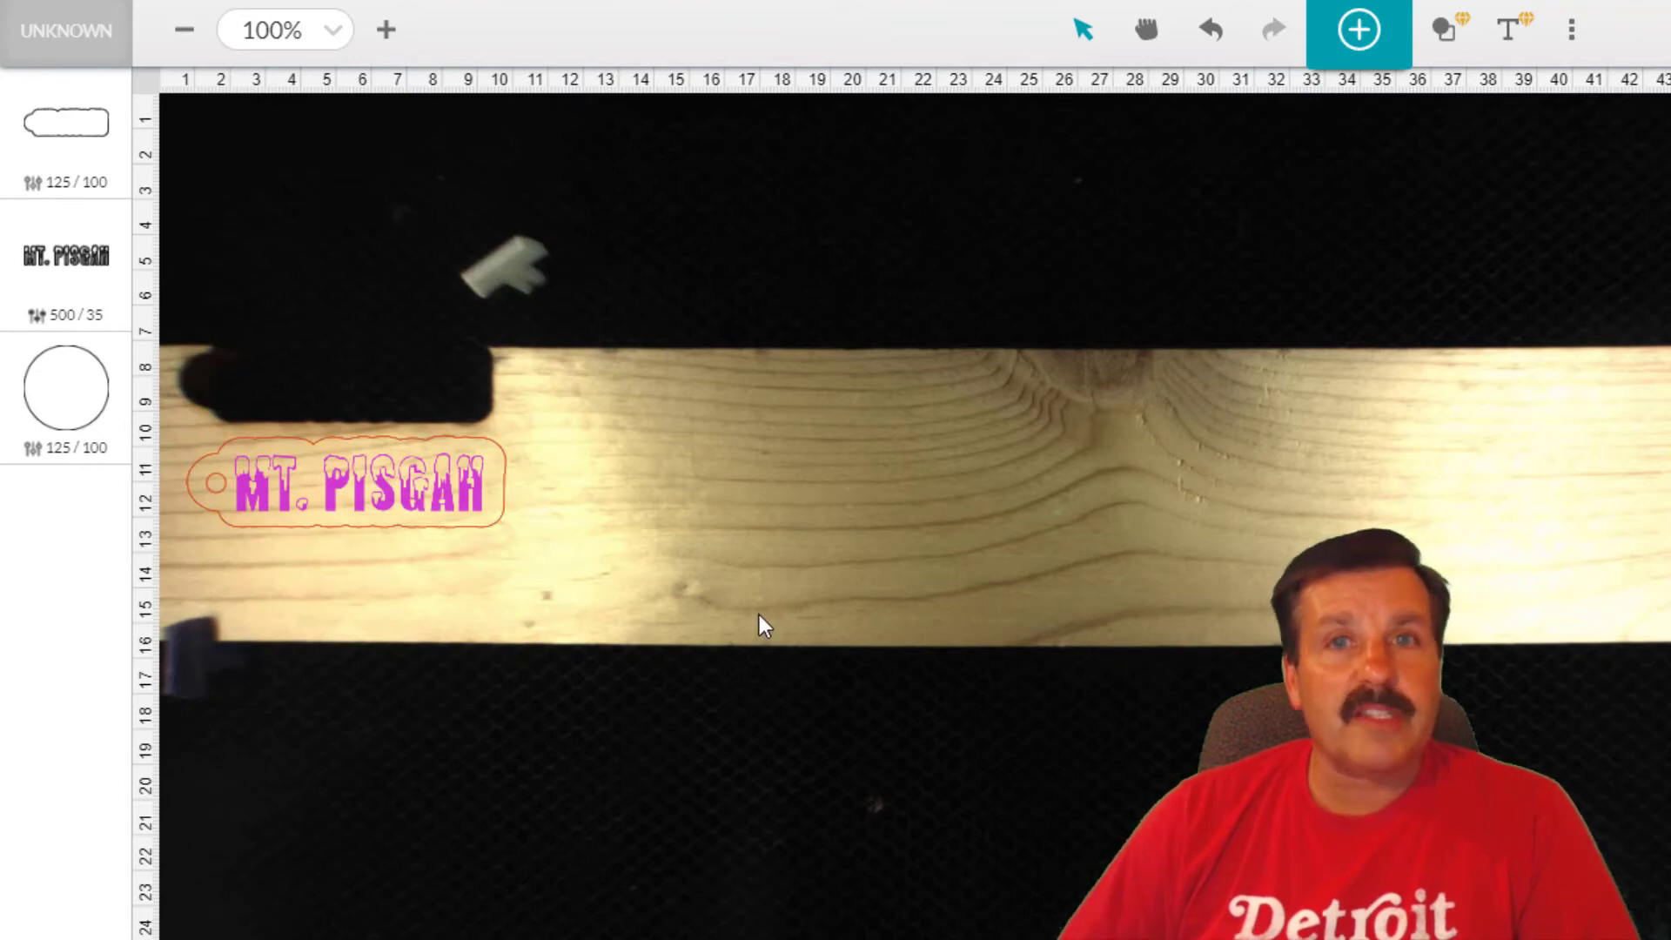